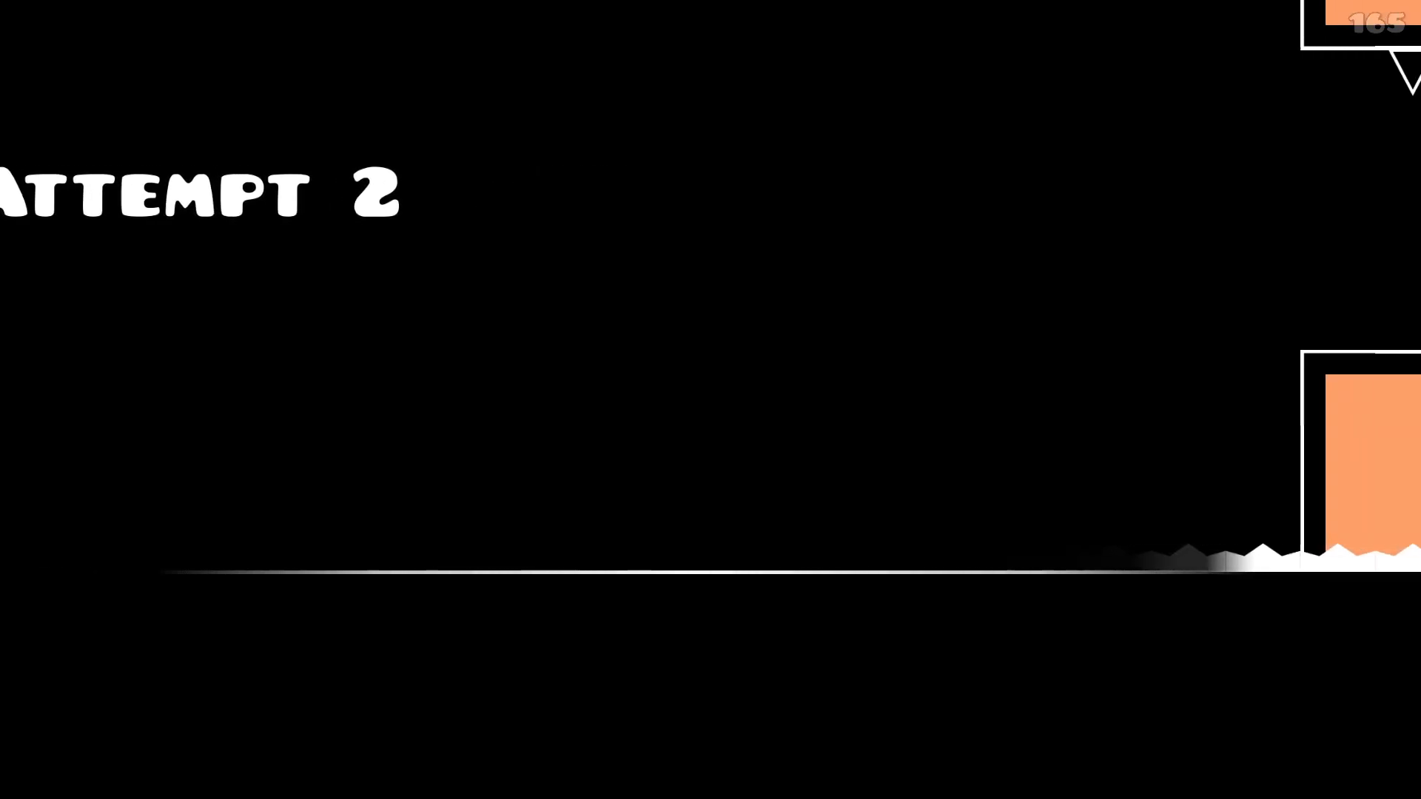
Step: Playtest the ship section of the level past the first obstacle pillars and pause the run
{"action": "key", "text": "space"}
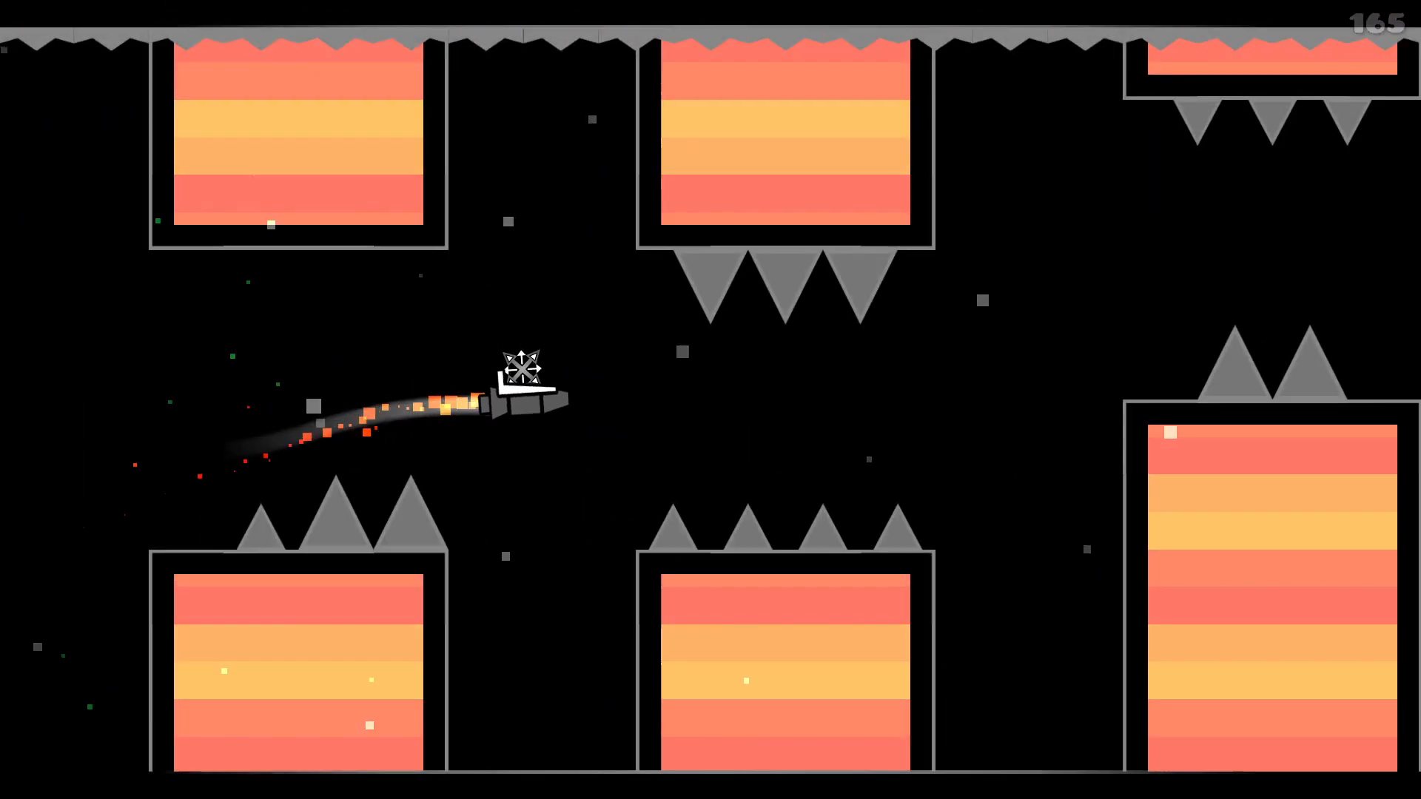
{"action": "key", "text": "space"}
{"action": "key", "text": "space"}
{"action": "key", "text": "space"}
{"action": "key", "text": "space"}
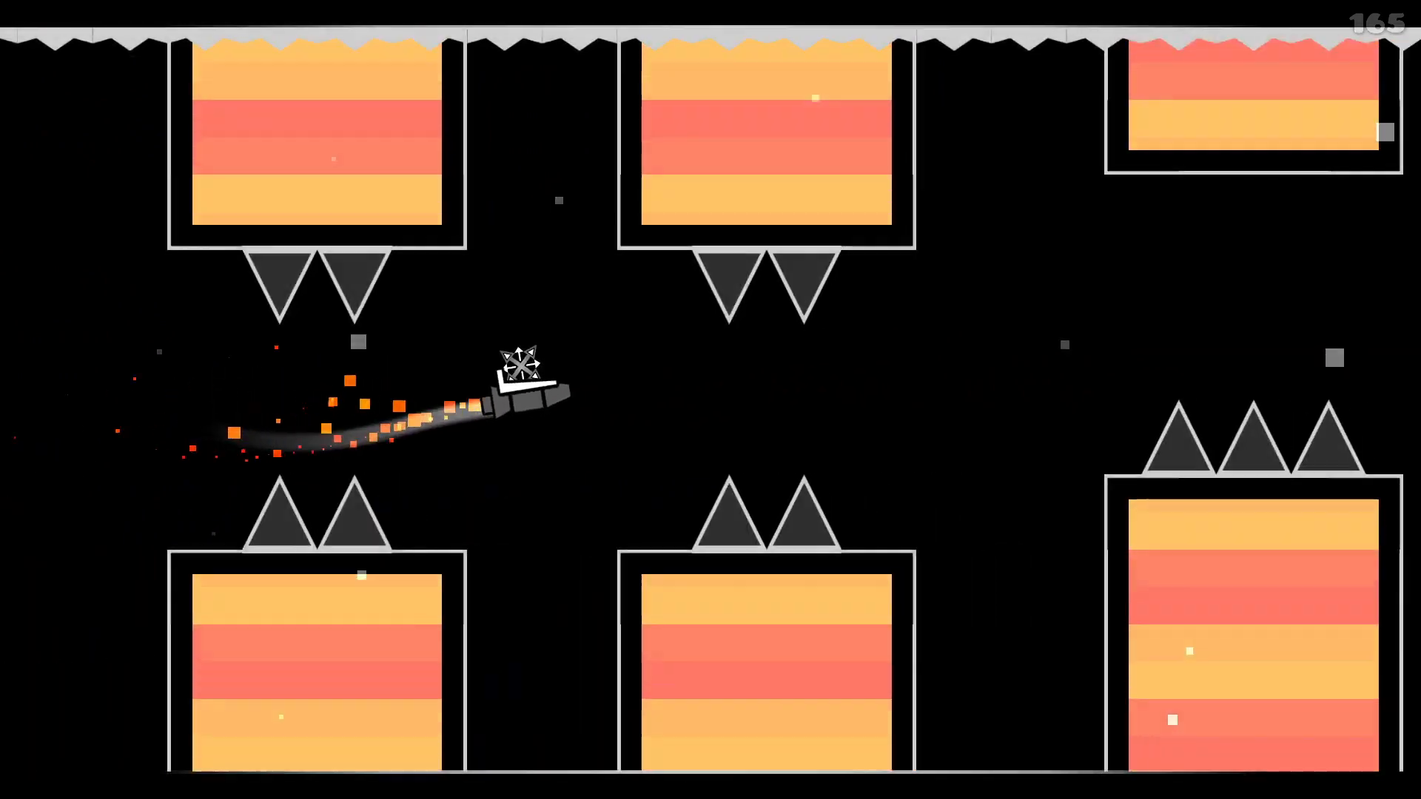
{"action": "key", "text": "space"}
{"action": "key", "text": "space"}
{"action": "key", "text": "space"}
{"action": "key", "text": "space"}
{"action": "key", "text": "Escape"}
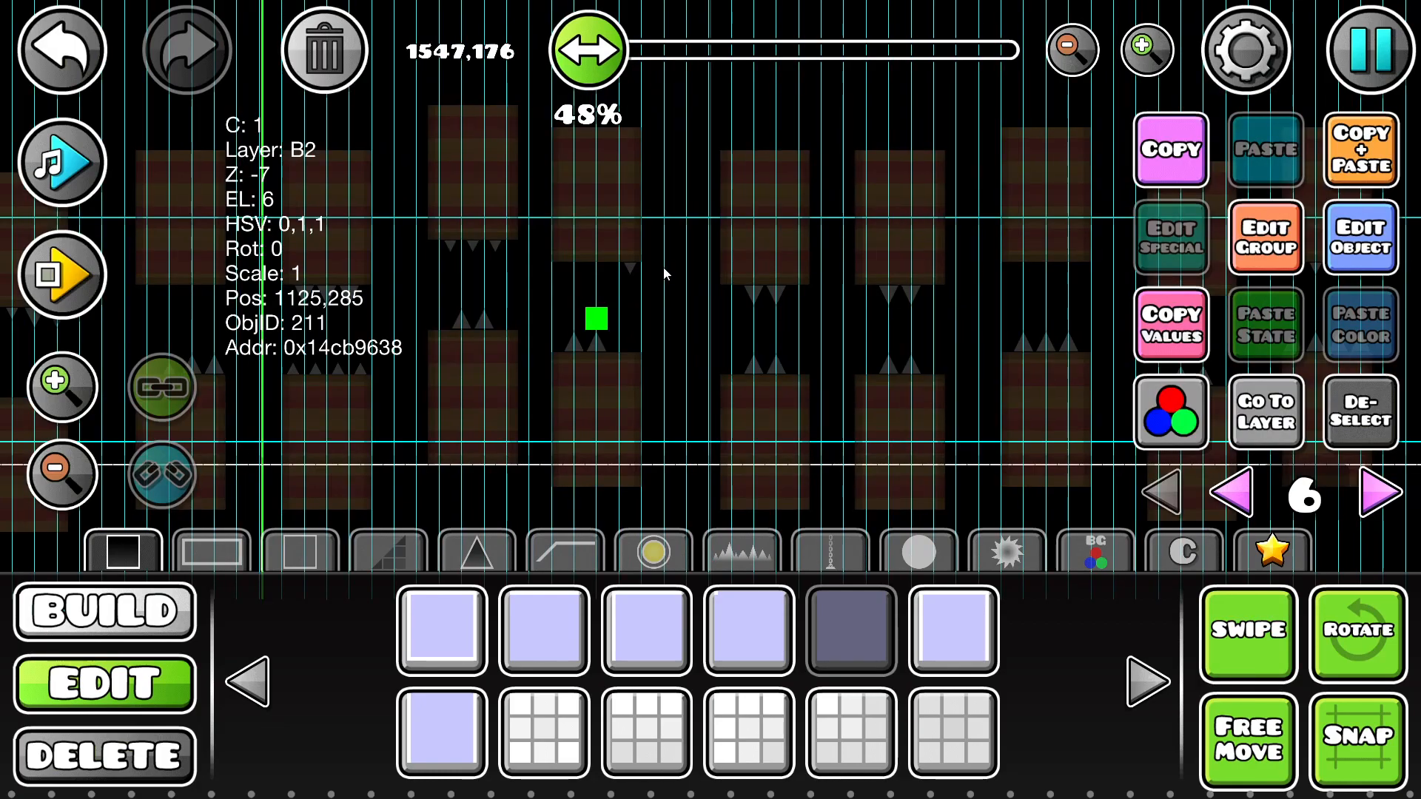
Step: Shift the selected solid block rightward past the obstacle pillars and back leftward
{"action": "key", "text": "d"}
{"action": "key", "text": "d"}
{"action": "key", "text": "d"}
{"action": "key", "text": "d"}
{"action": "key", "text": "d"}
{"action": "key", "text": "d"}
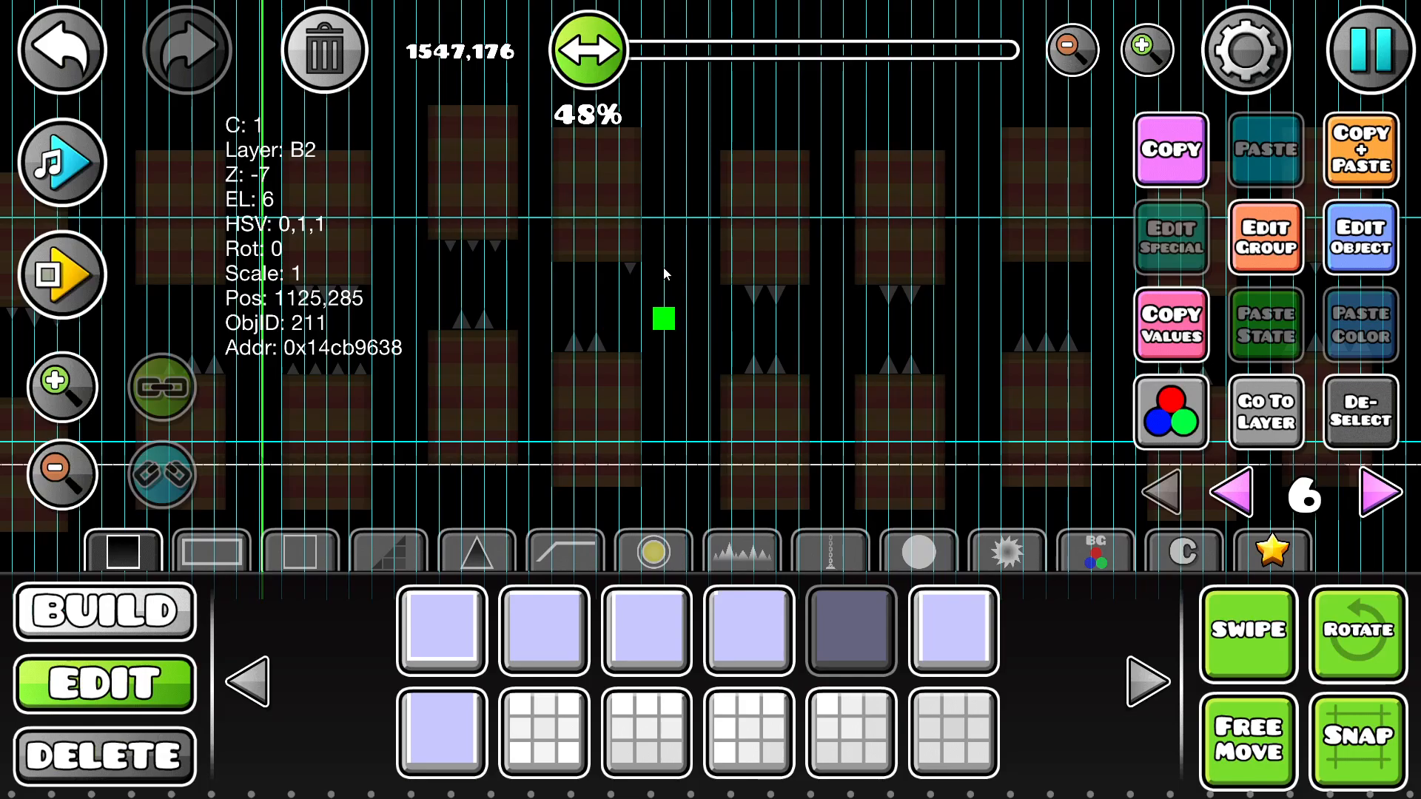
{"action": "key", "text": "d"}
{"action": "key", "text": "d"}
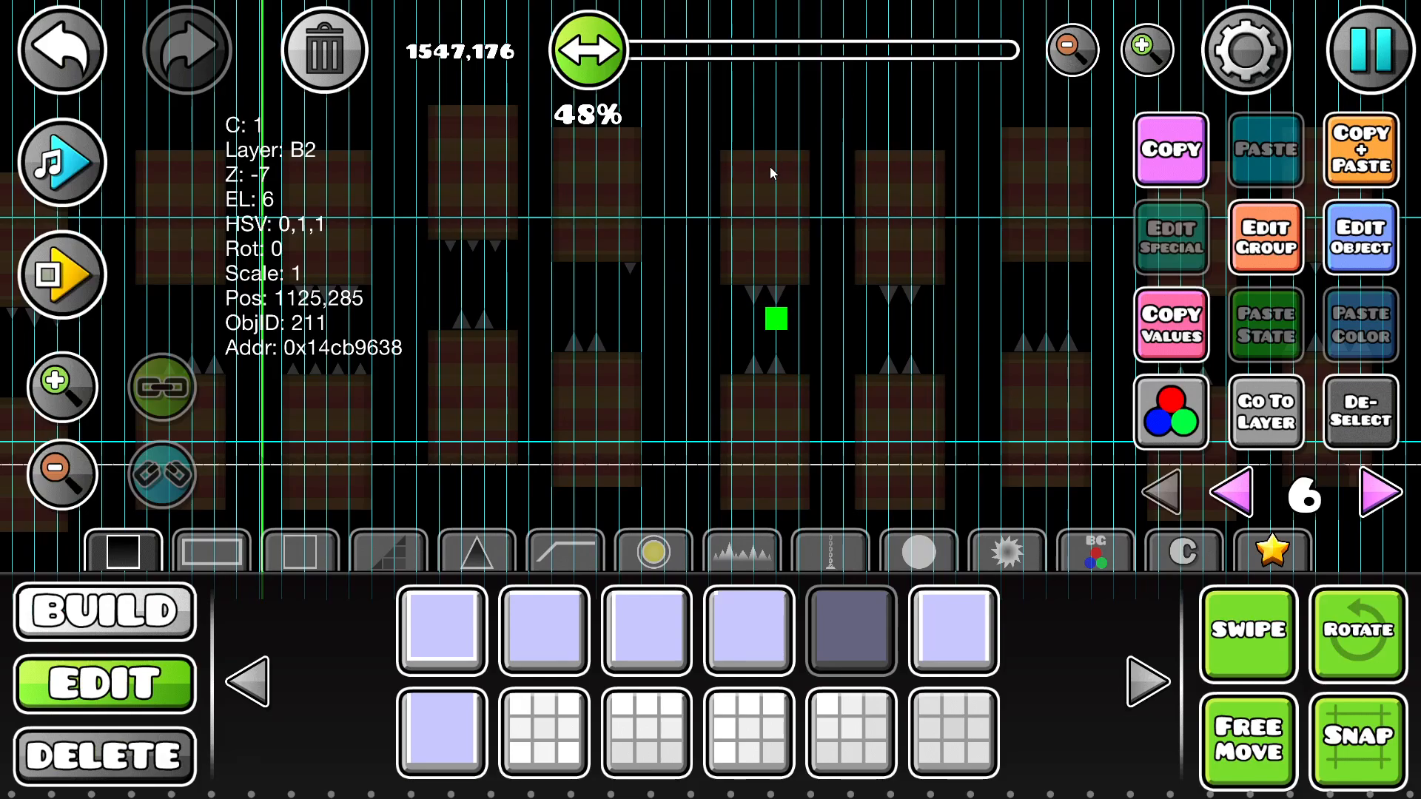
{"action": "key", "text": "a"}
{"action": "key", "text": "a"}
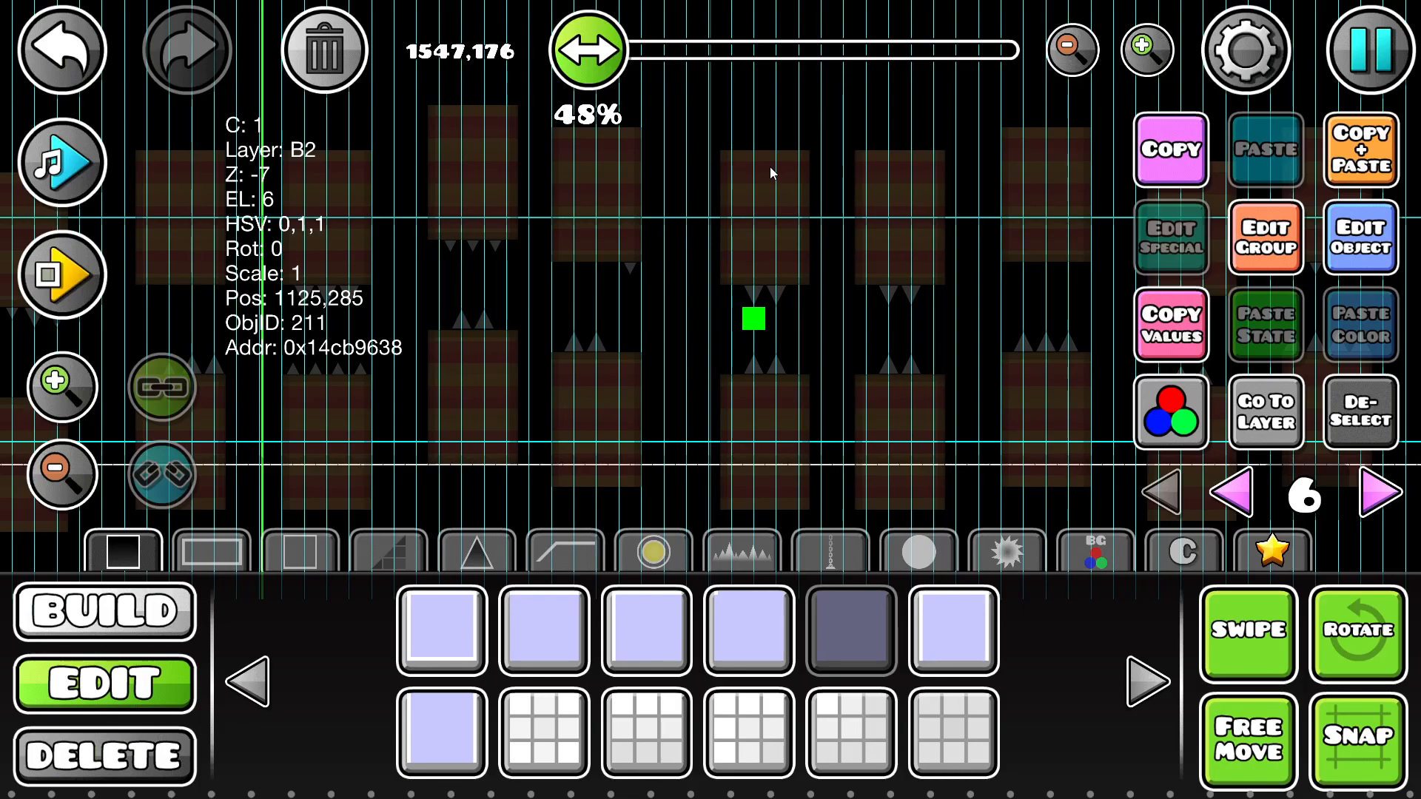
{"action": "key", "text": "a"}
{"action": "key", "text": "a"}
{"action": "key", "text": "a"}
{"action": "key", "text": "a"}
{"action": "key", "text": "a"}
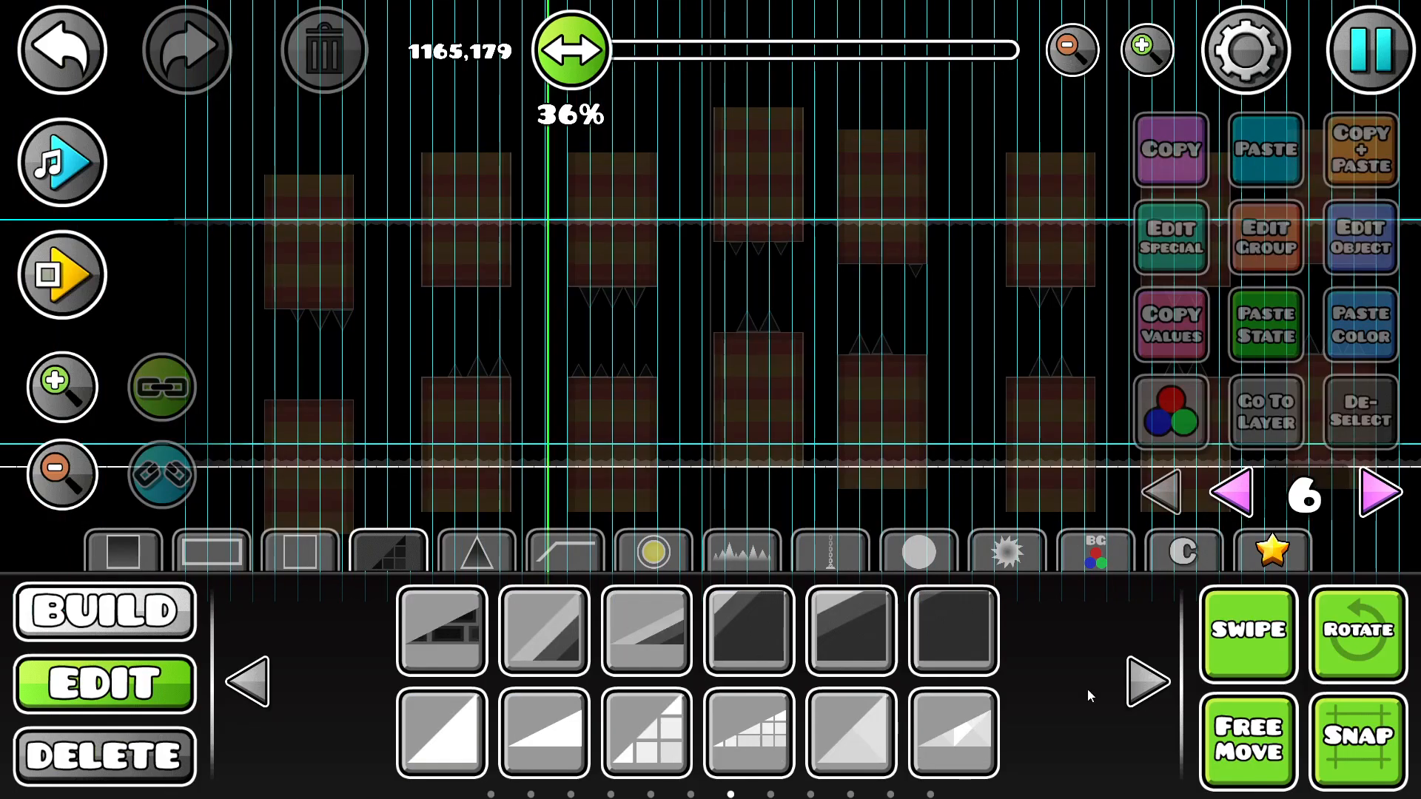
Step: Place three shallow slope pieces as an ascending row from the ground near the first pillars
{"action": "left_click", "coordinate": [514, 749]}
{"action": "left_click", "coordinate": [66, 391]}
{"action": "left_click", "coordinate": [67, 391]}
{"action": "left_click_drag", "start_coordinate": [337, 519], "coordinate": [723, 510]}
{"action": "left_click", "coordinate": [560, 485]}
{"action": "left_click", "coordinate": [672, 444]}
{"action": "left_click", "coordinate": [731, 410]}
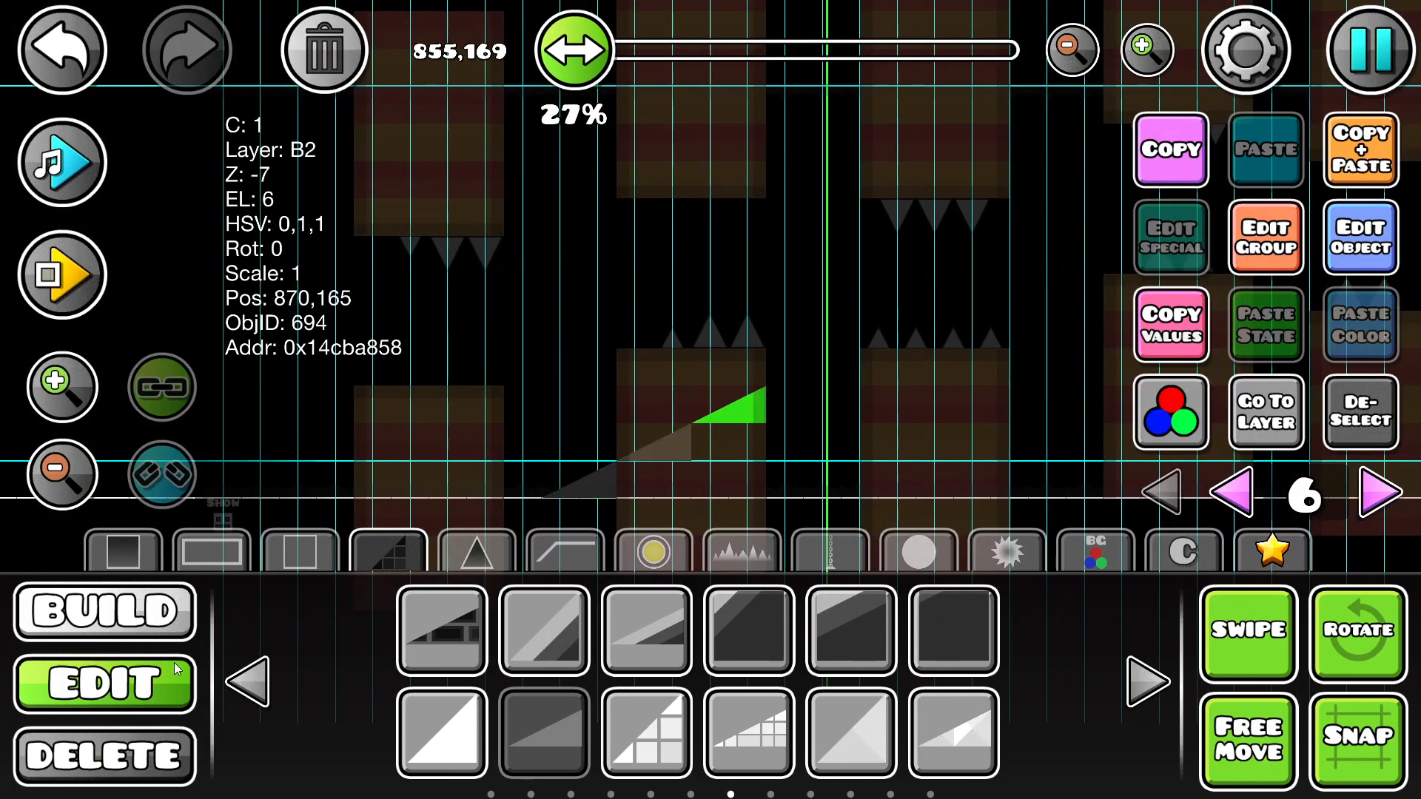
Step: Add two descending slope pieces after the peak by duplicating and mirroring the top slope
{"action": "left_click", "coordinate": [104, 682]}
{"action": "left_click", "coordinate": [1360, 154]}
{"action": "key", "text": "d"}
{"action": "key", "text": "d"}
{"action": "left_click", "coordinate": [633, 749]}
{"action": "left_click", "coordinate": [1365, 148]}
Step: Add a small one-piece-high hill after the descent using one ascending and one mirrored descending slope
{"action": "key", "text": "d"}
{"action": "key", "text": "d"}
{"action": "key", "text": "s"}
{"action": "left_click", "coordinate": [1365, 154]}
{"action": "key", "text": "d"}
Step: Build a three-piece ascending slope after the small hill from duplicates of the last piece
{"action": "key", "text": "d"}
{"action": "left_click_drag", "start_coordinate": [926, 362], "coordinate": [716, 349]}
{"action": "left_click", "coordinate": [646, 729]}
{"action": "left_click", "coordinate": [1372, 165]}
{"action": "key", "text": "d"}
{"action": "key", "text": "d"}
{"action": "left_click", "coordinate": [672, 723]}
{"action": "left_click", "coordinate": [1349, 169]}
{"action": "key", "text": "d"}
{"action": "key", "text": "d"}
{"action": "left_click", "coordinate": [670, 715]}
{"action": "left_click", "coordinate": [1357, 168]}
{"action": "key", "text": "w"}
Step: Duplicate the topmost slope and place the copy directly beside it at the same height
{"action": "key", "text": "d"}
{"action": "key", "text": "d"}
{"action": "left_click", "coordinate": [1342, 174]}
{"action": "key", "text": "d"}
{"action": "key", "text": "d"}
{"action": "left_click_drag", "start_coordinate": [813, 382], "coordinate": [638, 384]}
{"action": "key", "text": "d"}
{"action": "key", "text": "w"}
{"action": "left_click", "coordinate": [1366, 166]}
{"action": "key", "text": "d"}
{"action": "key", "text": "d"}
{"action": "left_click_drag", "start_coordinate": [815, 371], "coordinate": [572, 370]}
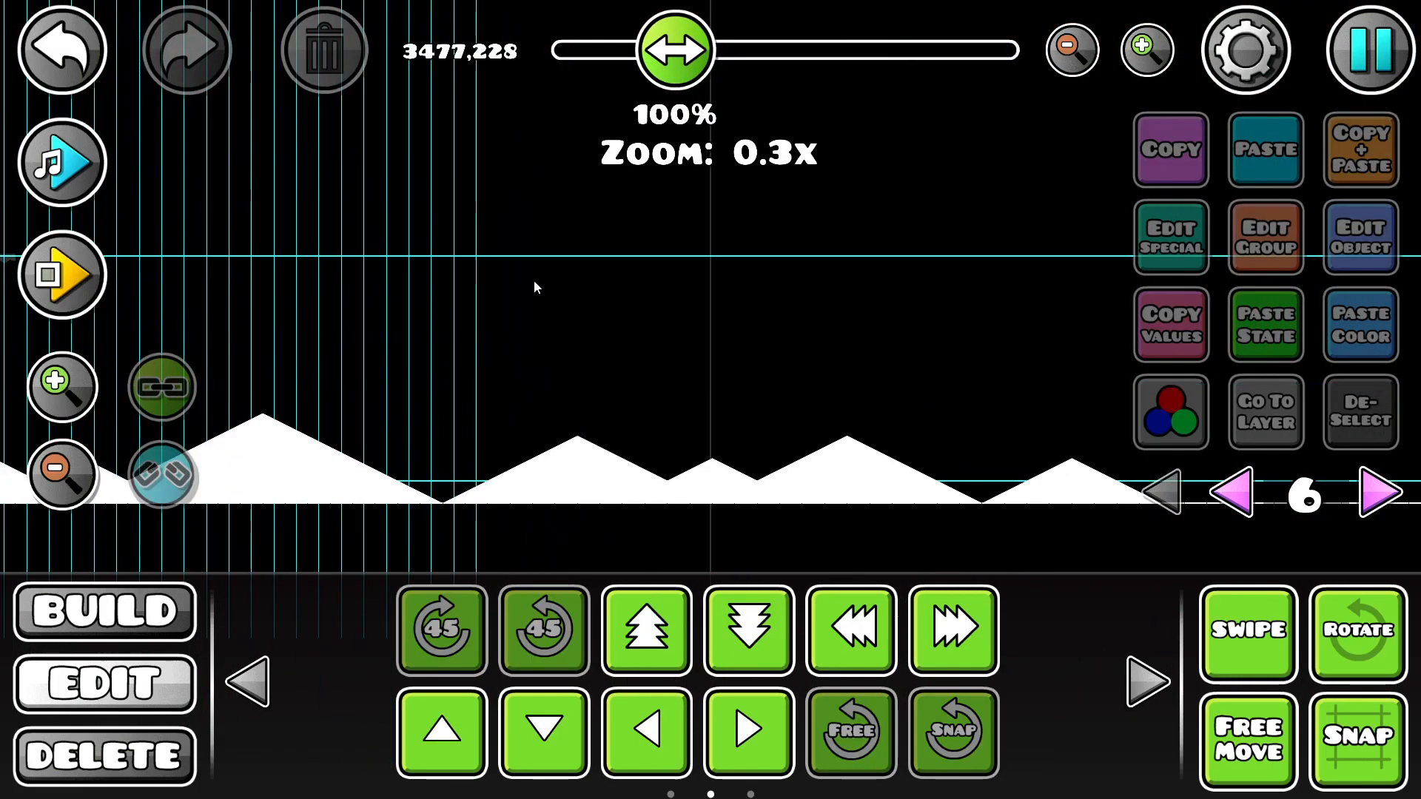
{"action": "left_click_drag", "start_coordinate": [631, 395], "coordinate": [960, 330]}
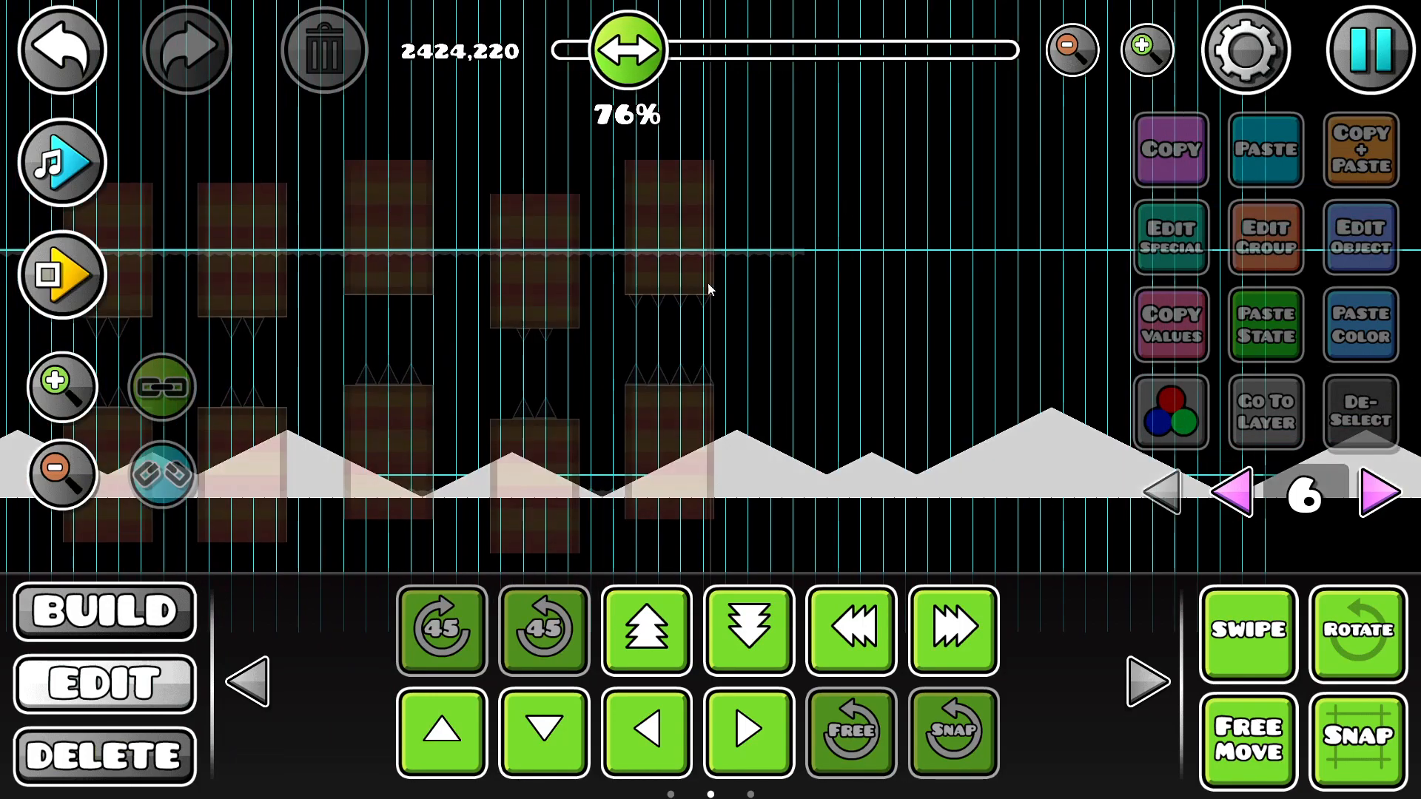
Step: Select the whole terrain on editor layer 6, show all editor layers, and set the terrain's Z layer to T2
{"action": "scroll", "coordinate": [224, 541], "scroll_direction": "down", "scroll_amount": 1}
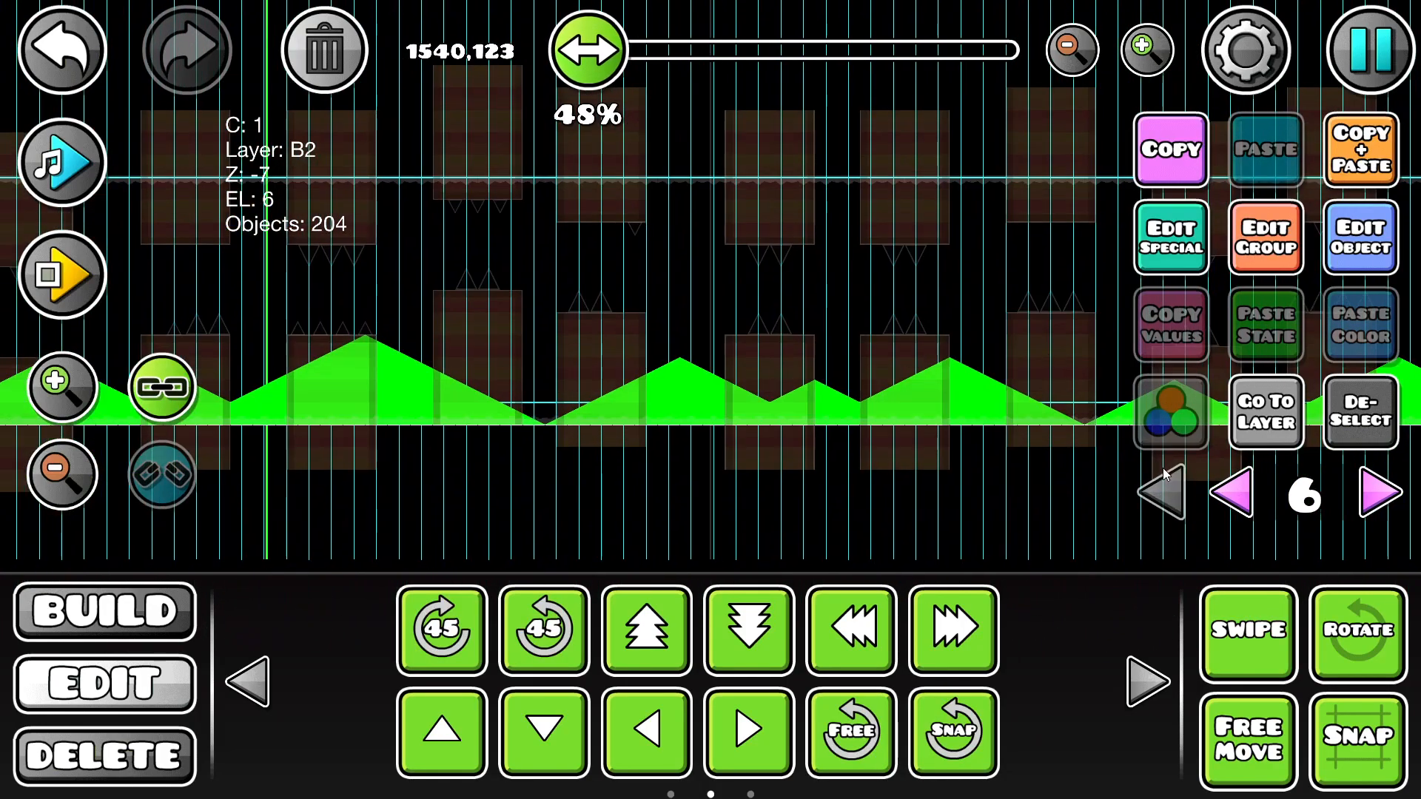
{"action": "left_click", "coordinate": [1162, 492]}
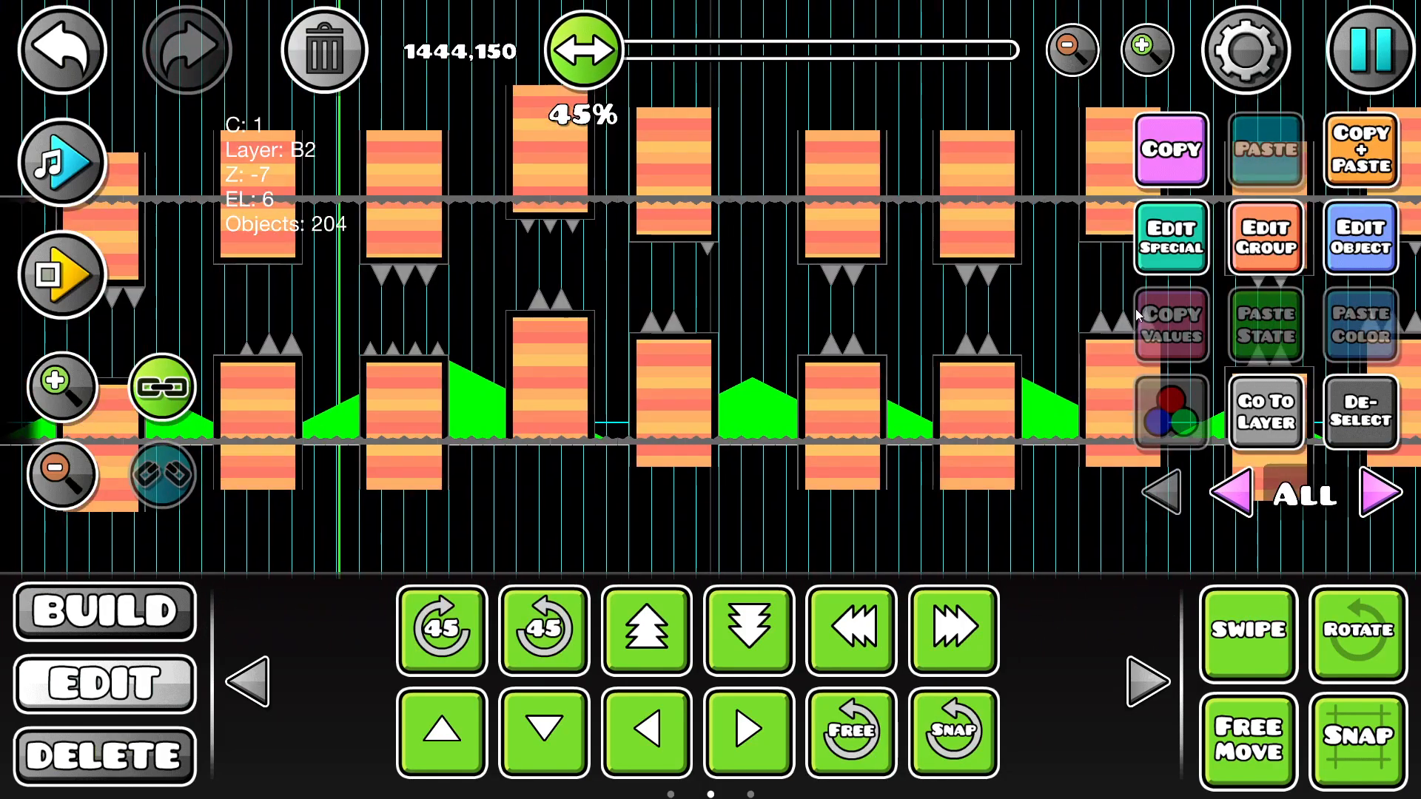
{"action": "left_click", "coordinate": [1265, 237]}
{"action": "left_click", "coordinate": [831, 628]}
{"action": "left_click", "coordinate": [707, 730]}
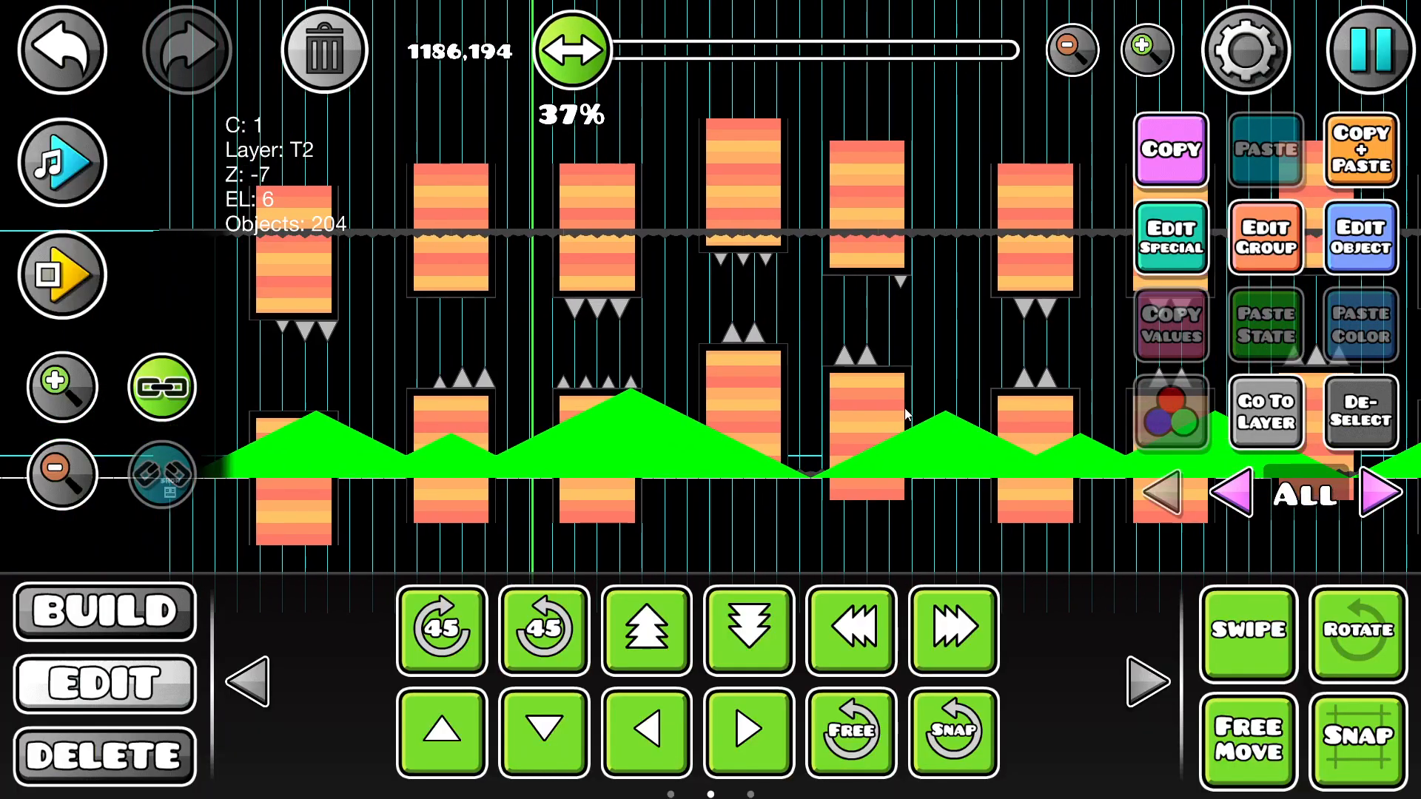
{"action": "left_click_drag", "start_coordinate": [906, 414], "coordinate": [1000, 384]}
Step: Assign color channel 2 to the selected terrain and deselect it to view the result
{"action": "left_click", "coordinate": [1365, 255]}
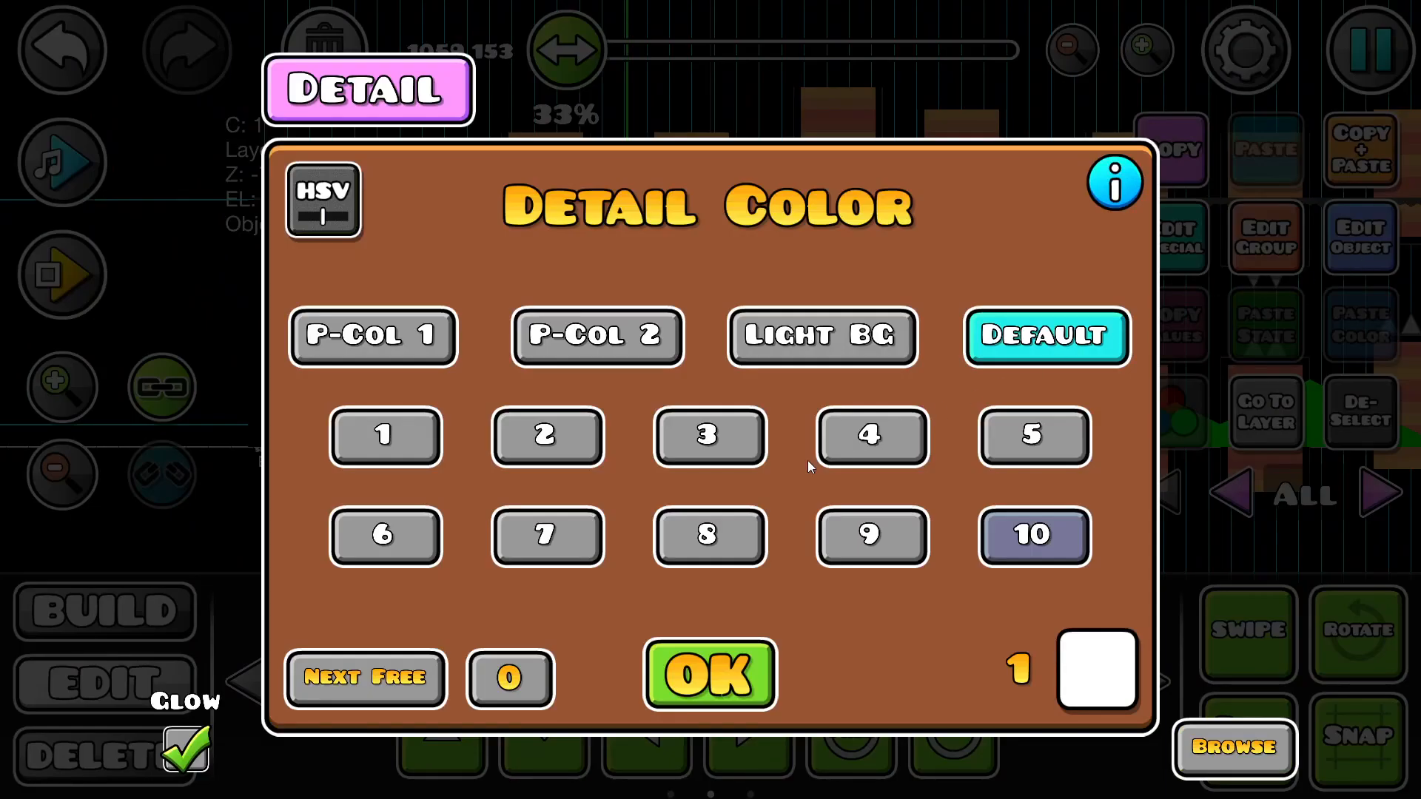
{"action": "left_click", "coordinate": [503, 432]}
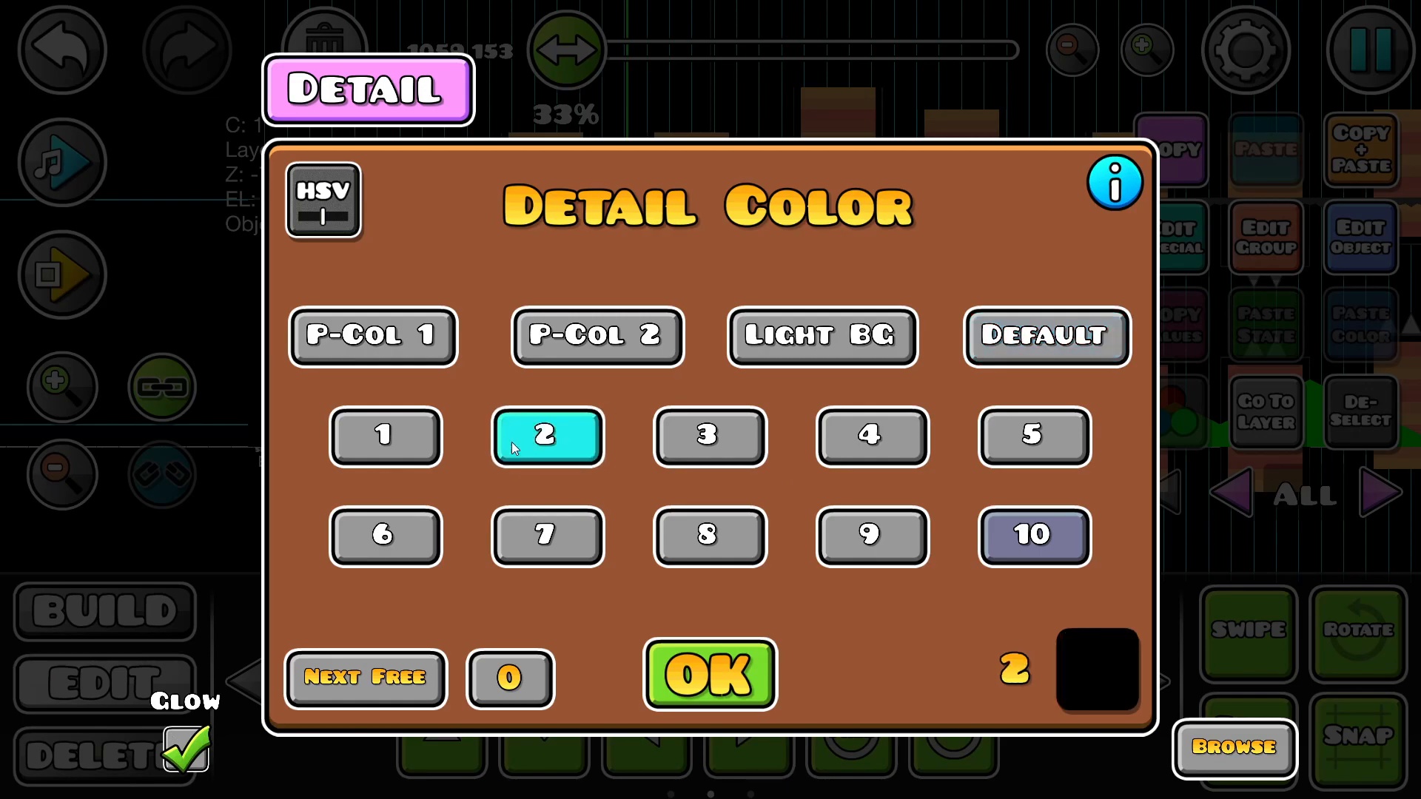
{"action": "left_click", "coordinate": [718, 661]}
{"action": "left_click", "coordinate": [1345, 412]}
{"action": "left_click_drag", "start_coordinate": [591, 366], "coordinate": [499, 393]}
{"action": "left_click_drag", "start_coordinate": [210, 275], "coordinate": [79, 270]}
{"action": "left_click_drag", "start_coordinate": [301, 317], "coordinate": [358, 315]}
Step: Reselect the terrain, assign it color channel 5, and set that channel's color to black
{"action": "left_click", "coordinate": [63, 50]}
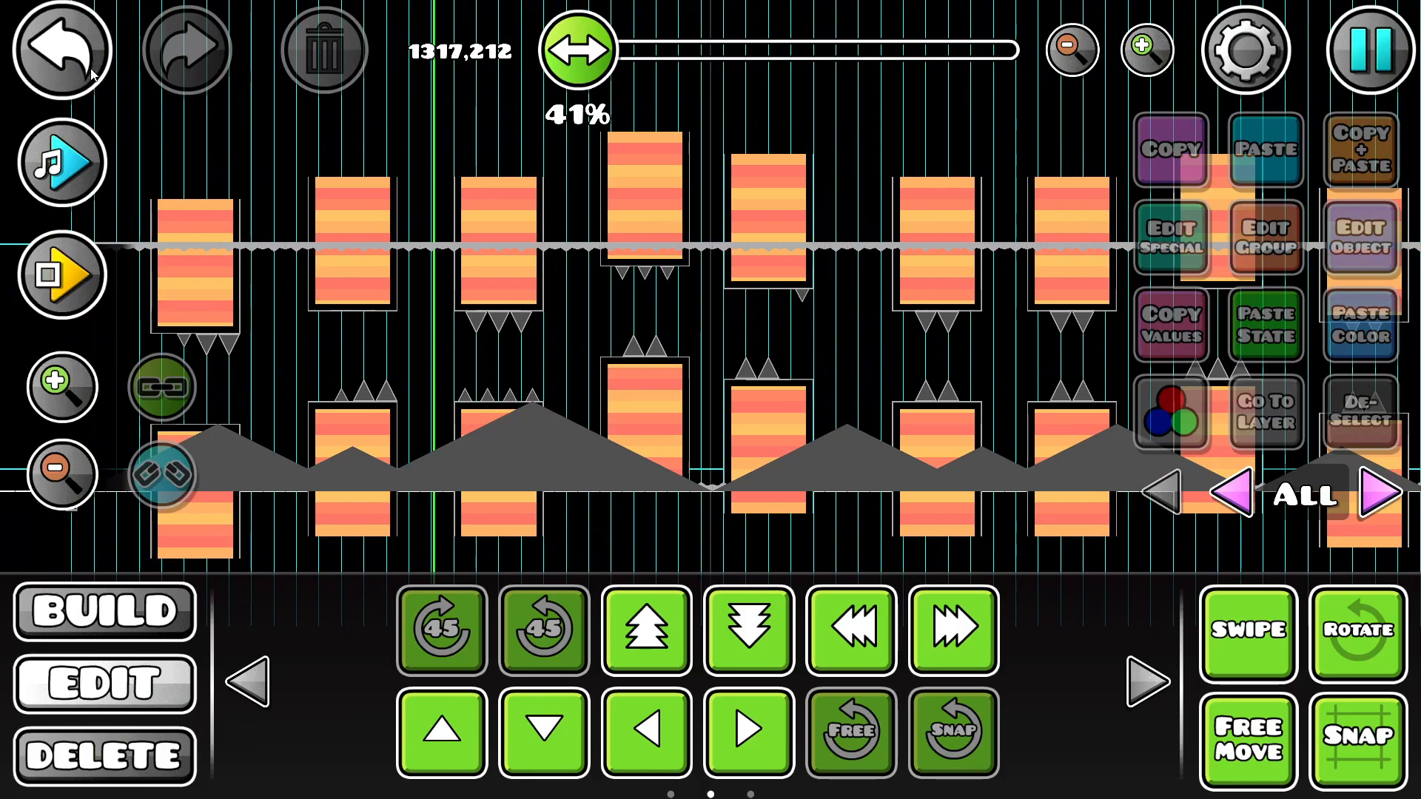
{"action": "left_click", "coordinate": [1171, 412]}
{"action": "left_click", "coordinate": [1035, 434]}
{"action": "left_click", "coordinate": [1088, 666]}
{"action": "left_click", "coordinate": [712, 483]}
{"action": "left_click", "coordinate": [710, 715]}
{"action": "left_click", "coordinate": [709, 675]}
{"action": "left_click", "coordinate": [1360, 412]}
Step: Reselect the black terrain and add it to the next free group ID, 28
{"action": "left_click_drag", "start_coordinate": [365, 316], "coordinate": [265, 315]}
{"action": "left_click", "coordinate": [102, 59]}
{"action": "left_click_drag", "start_coordinate": [504, 209], "coordinate": [885, 238]}
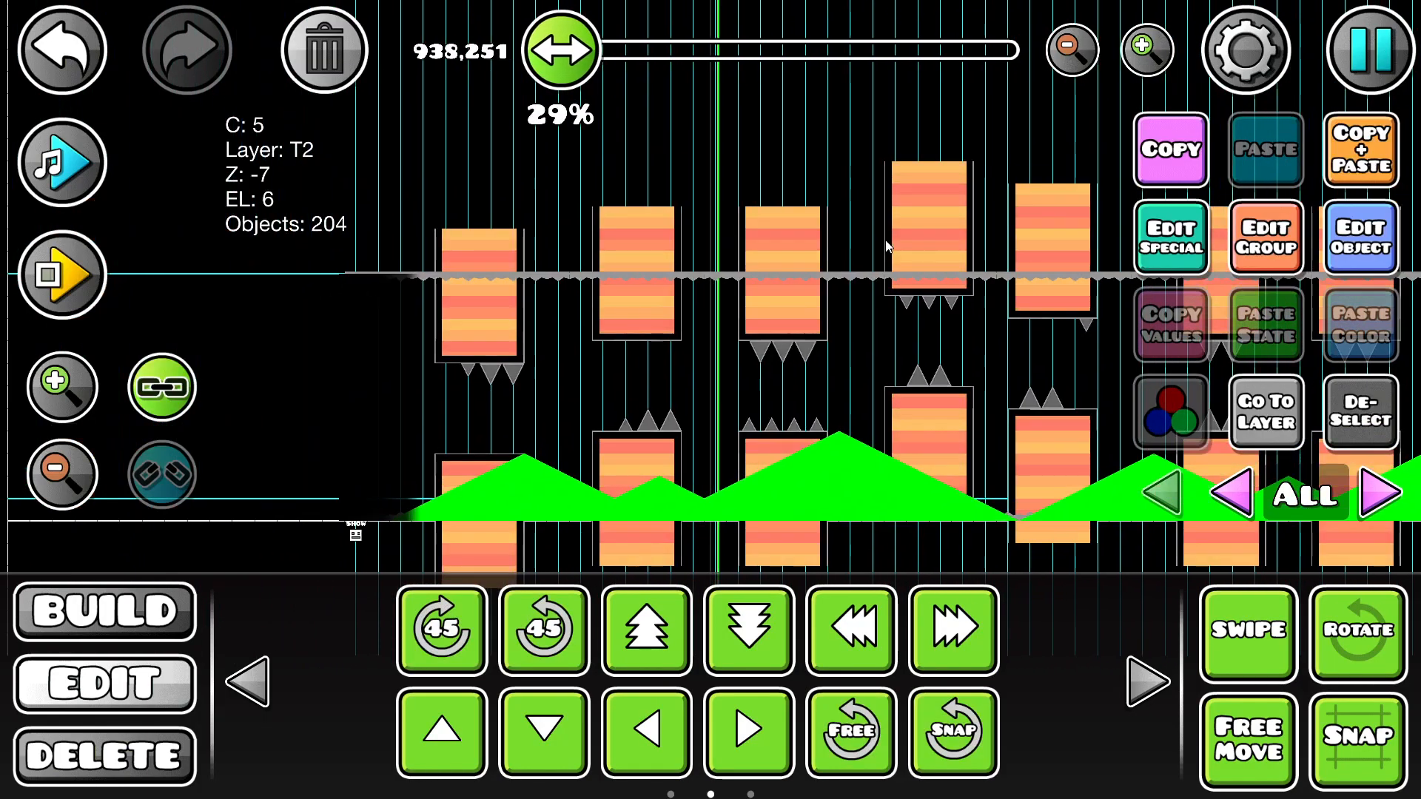
{"action": "left_click_drag", "start_coordinate": [745, 321], "coordinate": [161, 327]}
{"action": "left_click_drag", "start_coordinate": [678, 389], "coordinate": [1095, 265]}
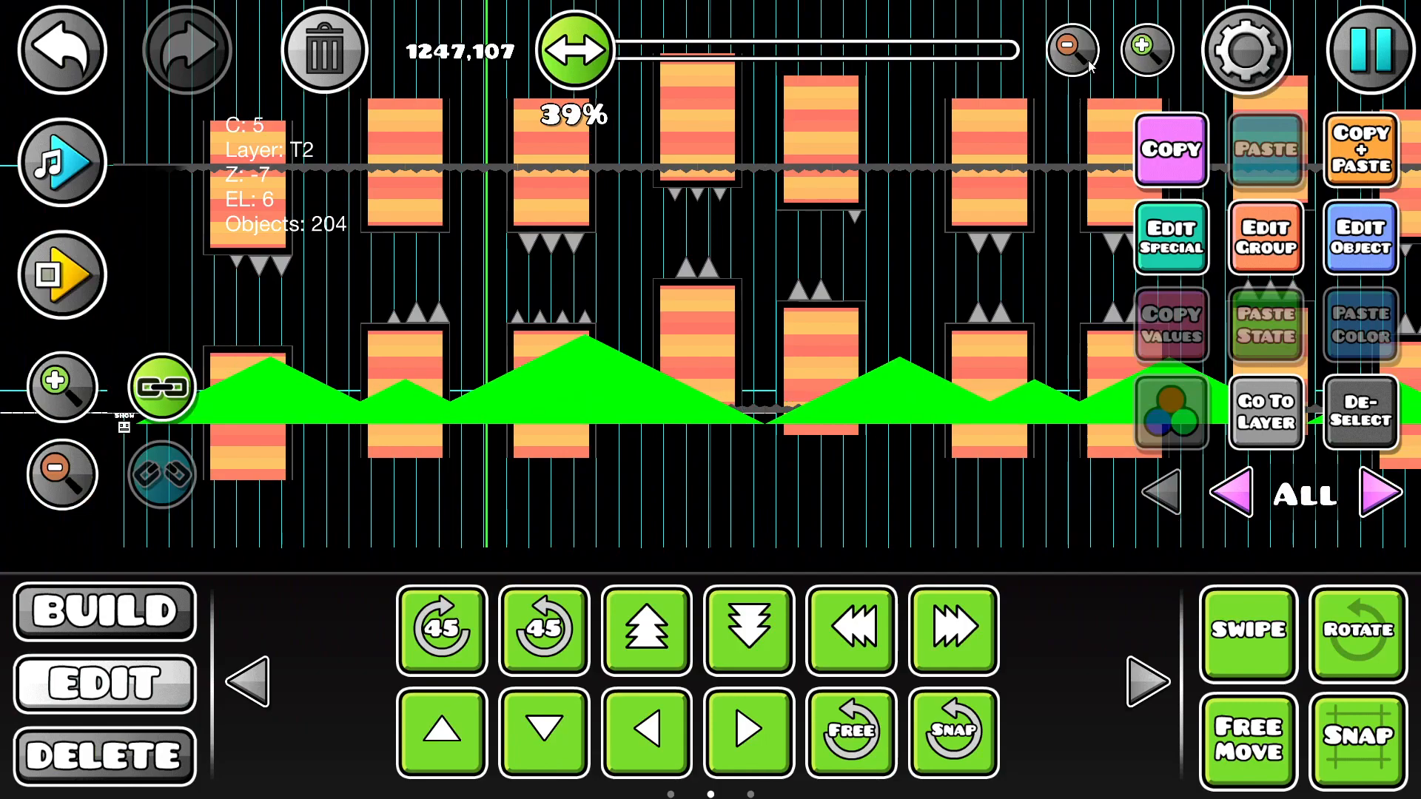
{"action": "left_click_drag", "start_coordinate": [956, 188], "coordinate": [1004, 235]}
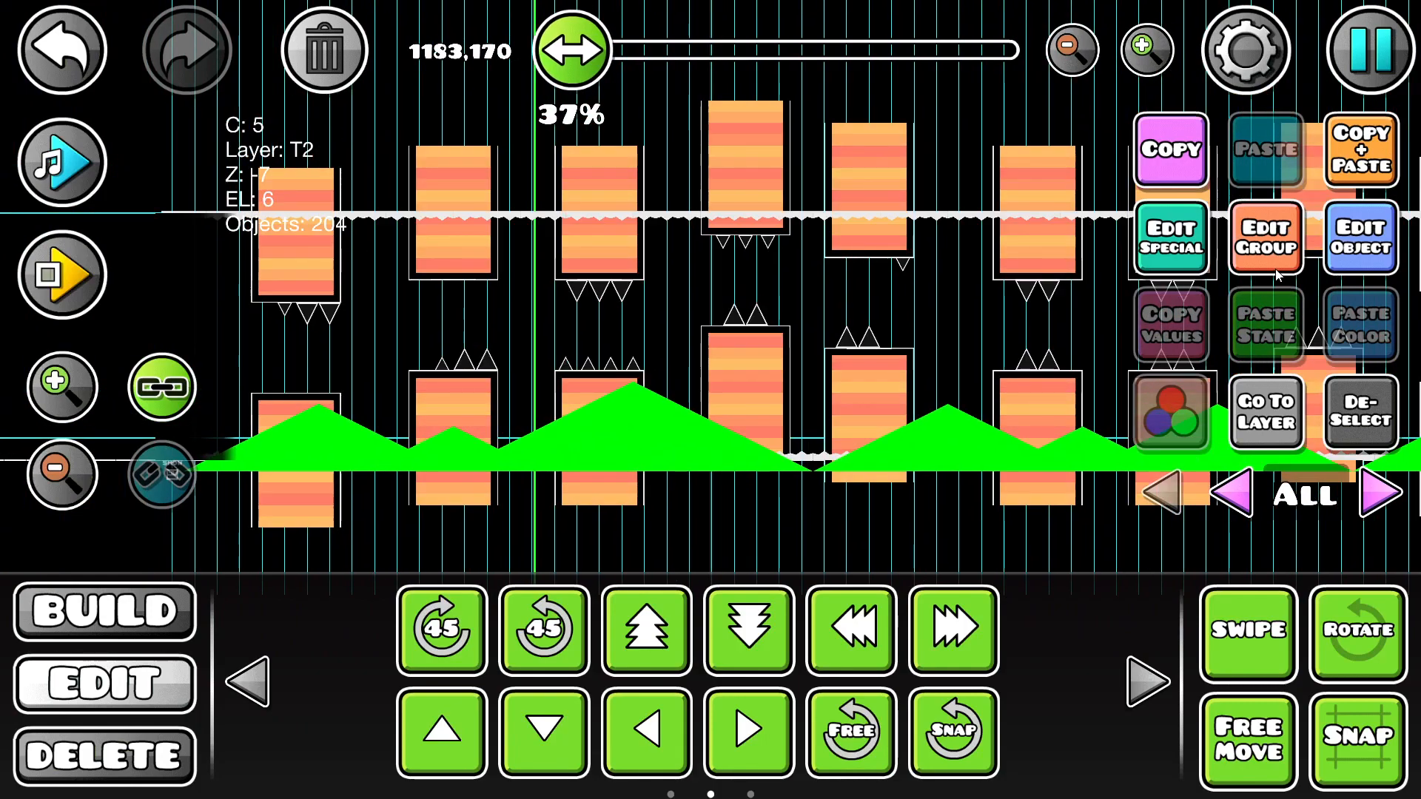
{"action": "left_click", "coordinate": [1275, 268]}
{"action": "left_click", "coordinate": [322, 315]}
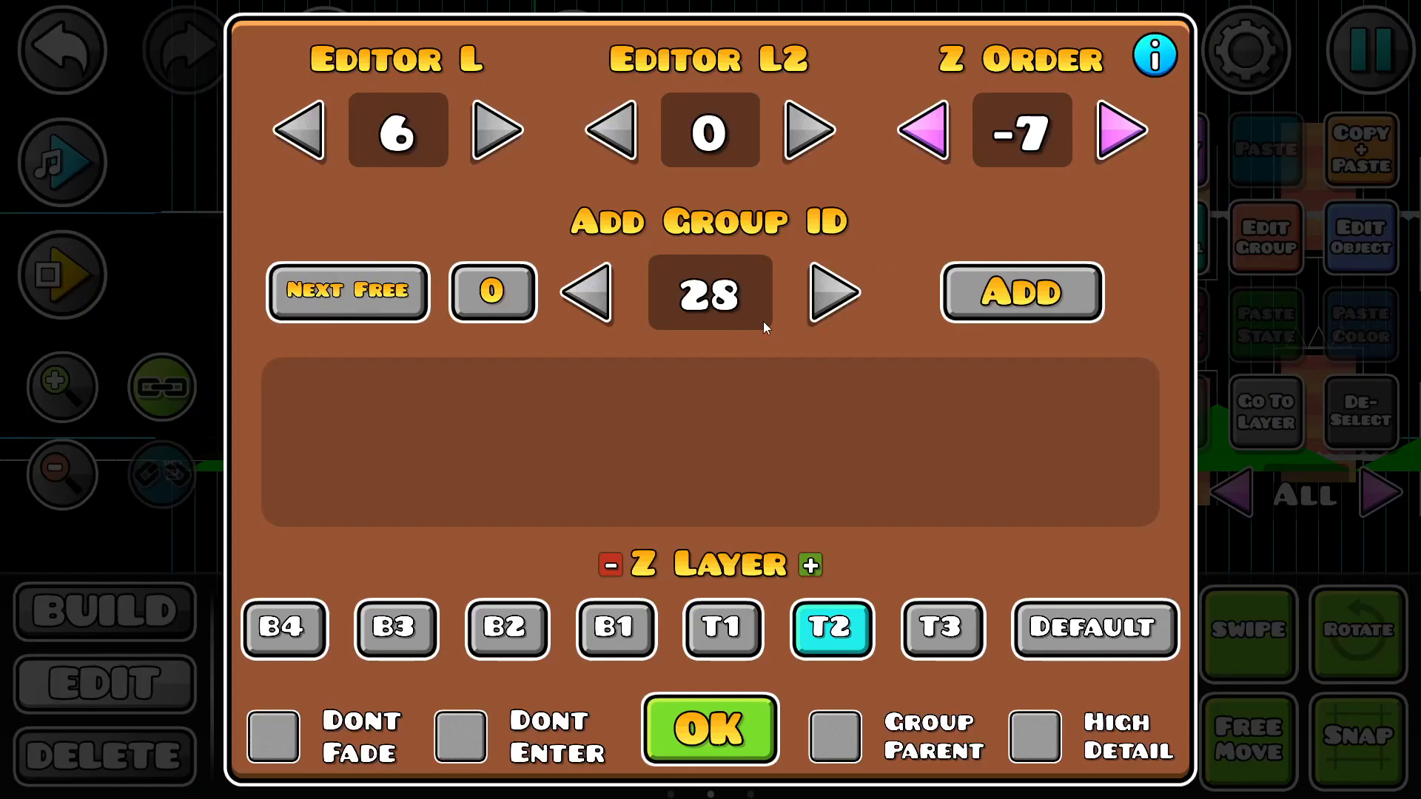
{"action": "left_click", "coordinate": [1011, 299]}
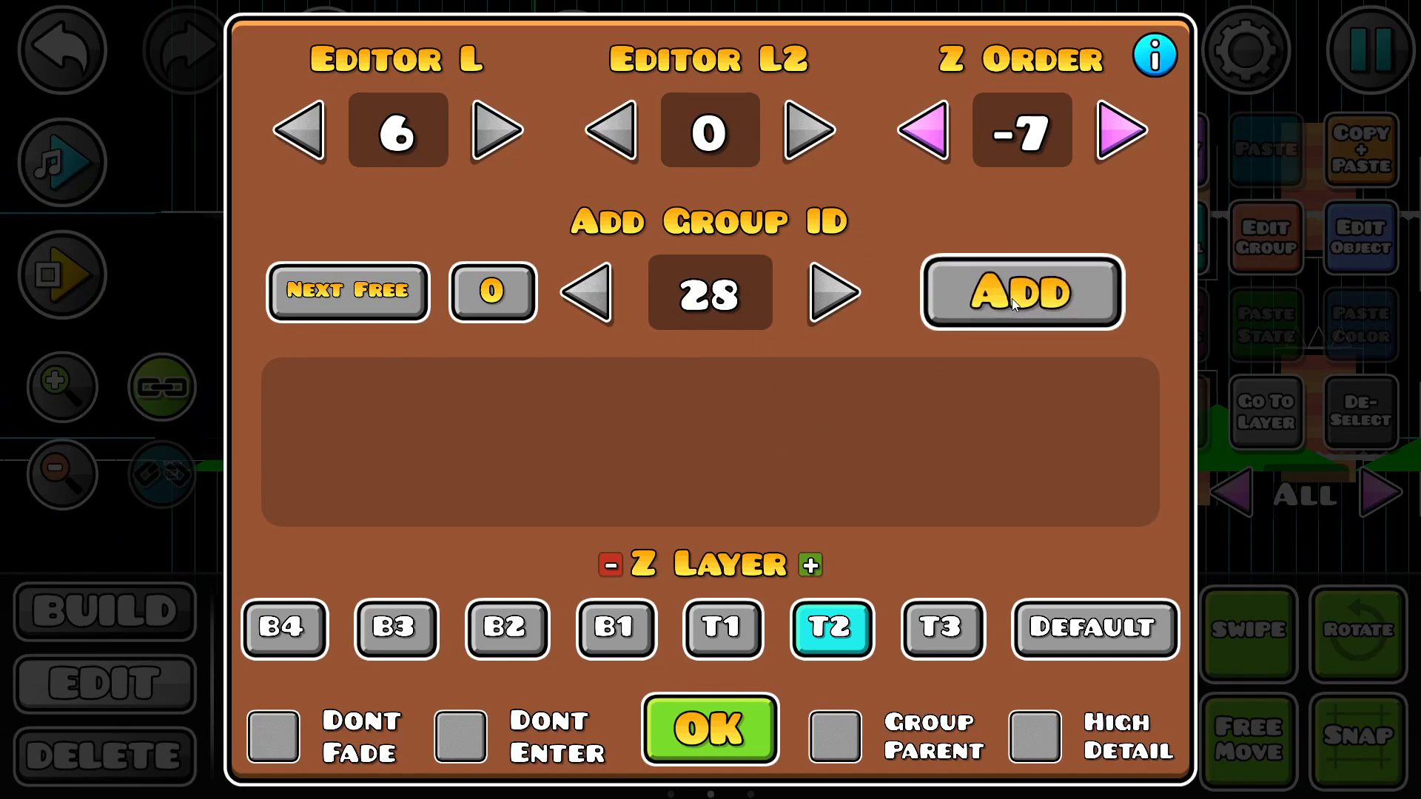
{"action": "left_click", "coordinate": [677, 743]}
Step: Duplicate the terrain, flip the copy vertically and horizontally, and line it up along the ceiling
{"action": "left_click_drag", "start_coordinate": [1147, 325], "coordinate": [1117, 377]}
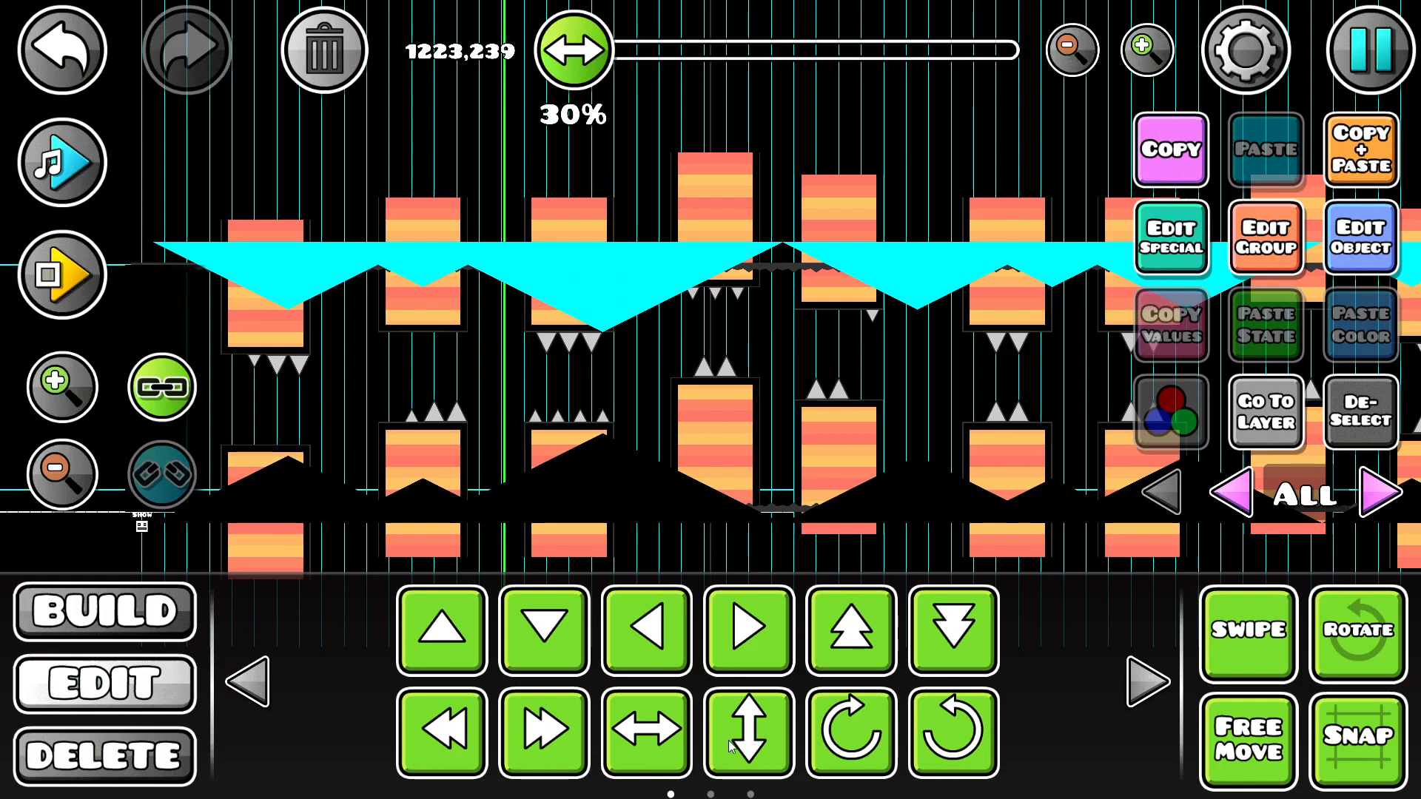
{"action": "left_click_drag", "start_coordinate": [759, 341], "coordinate": [532, 366]}
{"action": "left_click_drag", "start_coordinate": [764, 484], "coordinate": [255, 467]}
{"action": "left_click_drag", "start_coordinate": [338, 448], "coordinate": [1032, 390]}
{"action": "left_click_drag", "start_coordinate": [581, 270], "coordinate": [829, 260]}
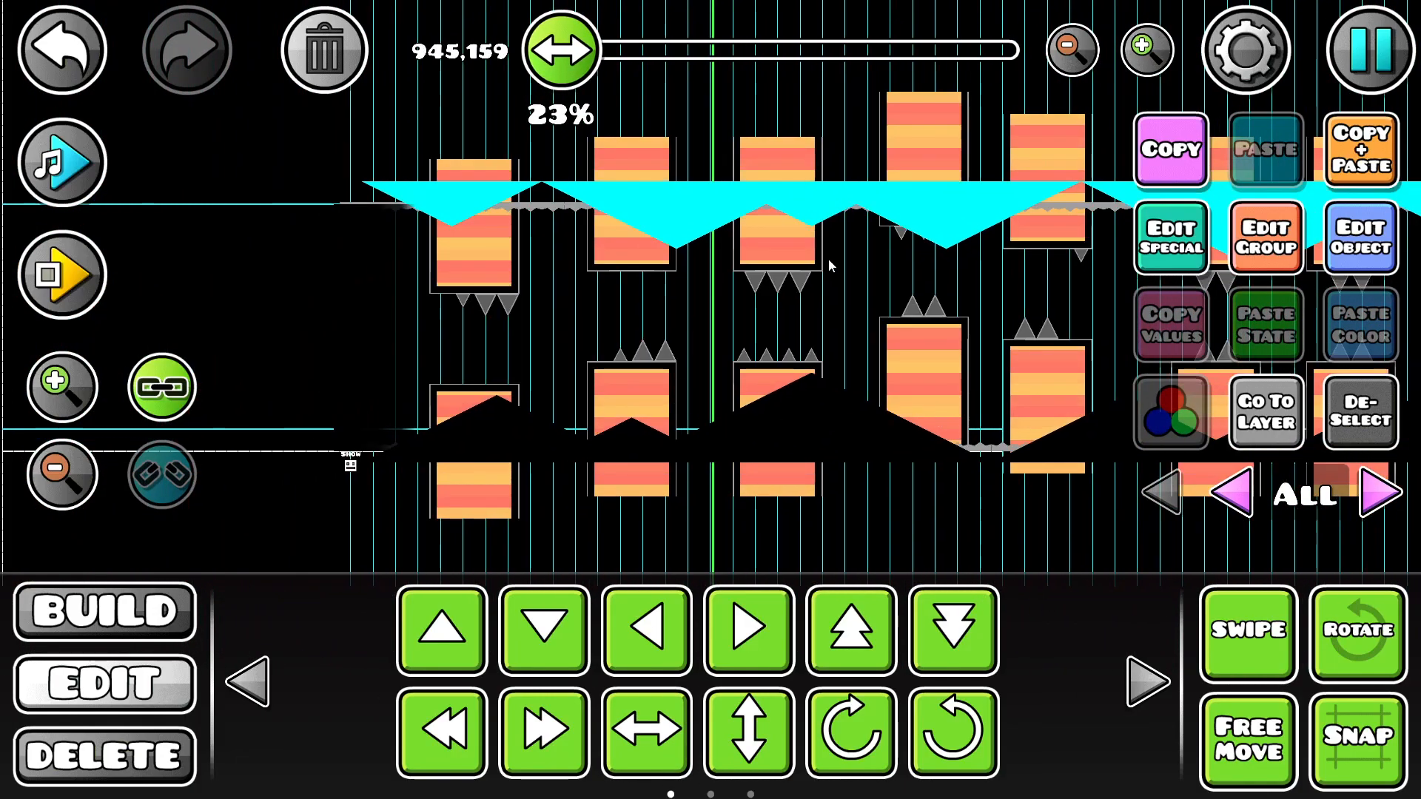
Step: Check the group IDs assigned to the selected ceiling terrain
{"action": "left_click_drag", "start_coordinate": [681, 350], "coordinate": [567, 383]}
{"action": "left_click", "coordinate": [1260, 253]}
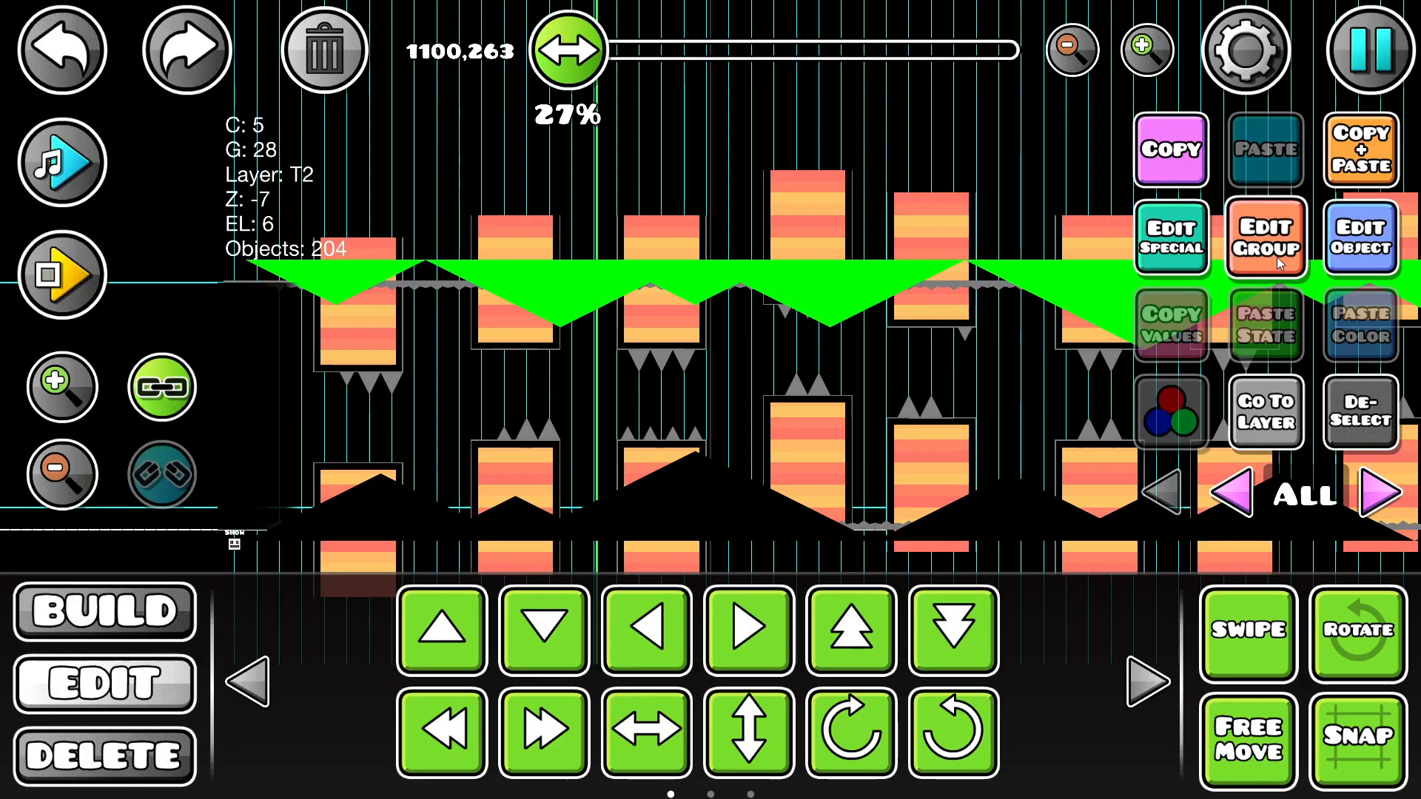
{"action": "left_click", "coordinate": [1264, 240]}
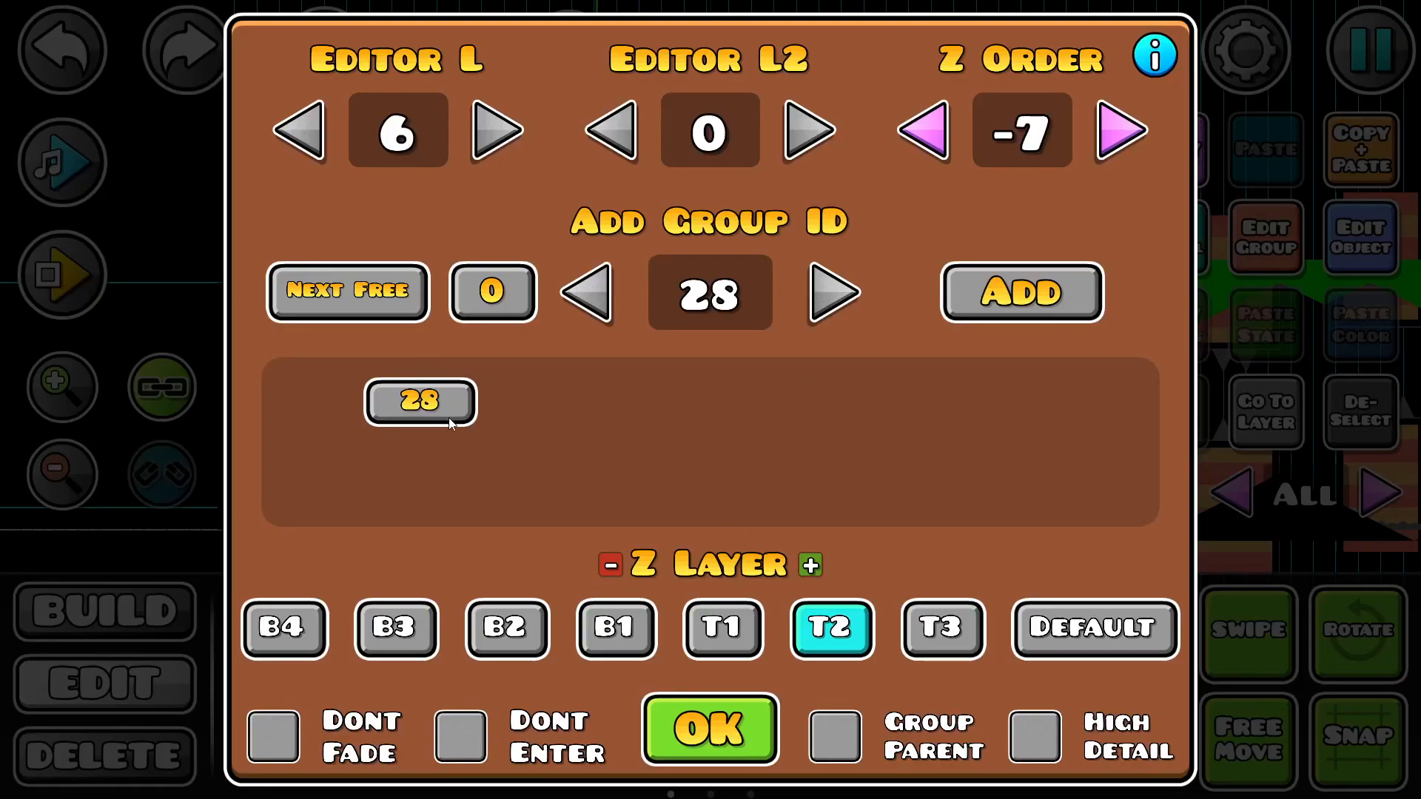
{"action": "left_click", "coordinate": [710, 729]}
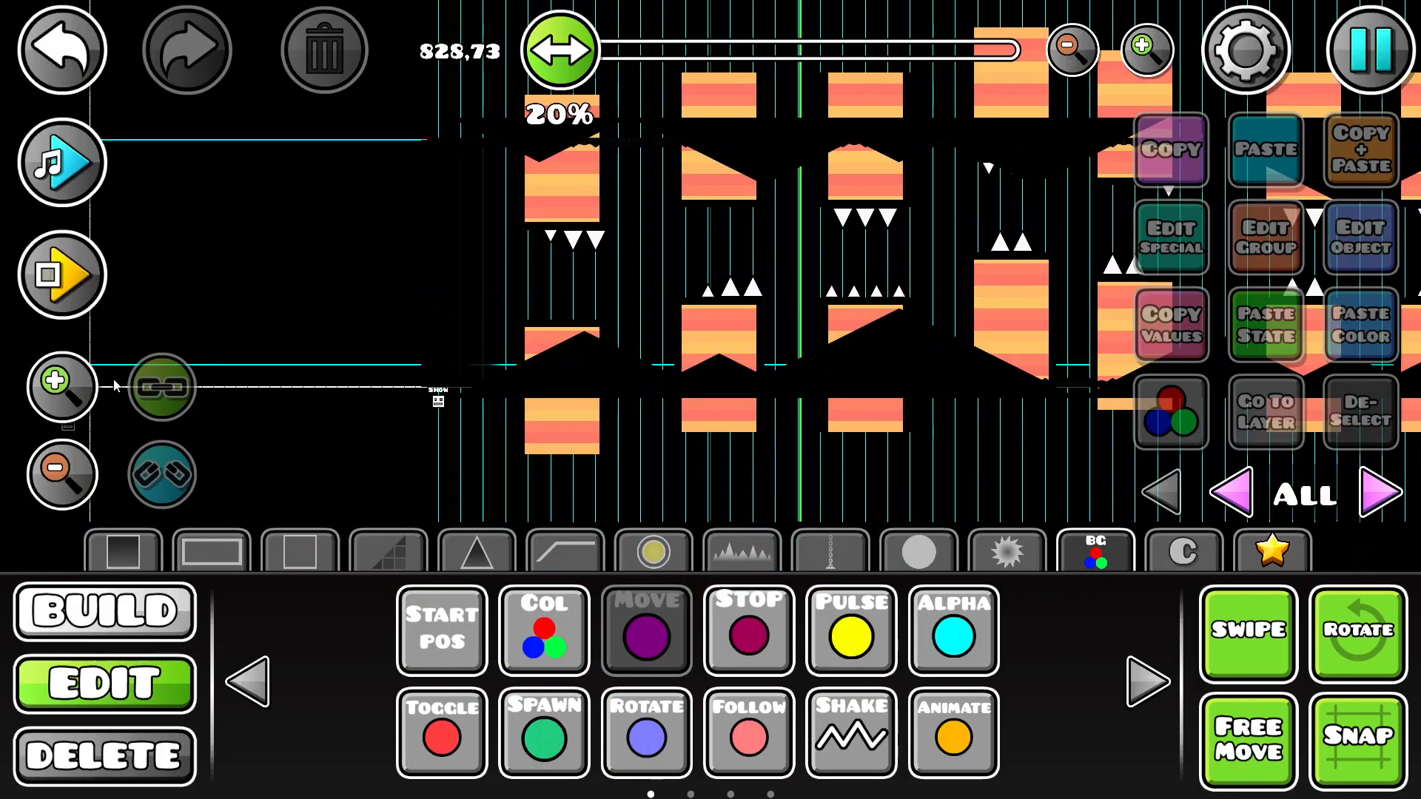
Step: Place a Move trigger before the first pillars, moving group 28 by X -1000 and Y 0 over 20 seconds without easing
{"action": "left_click", "coordinate": [456, 423]}
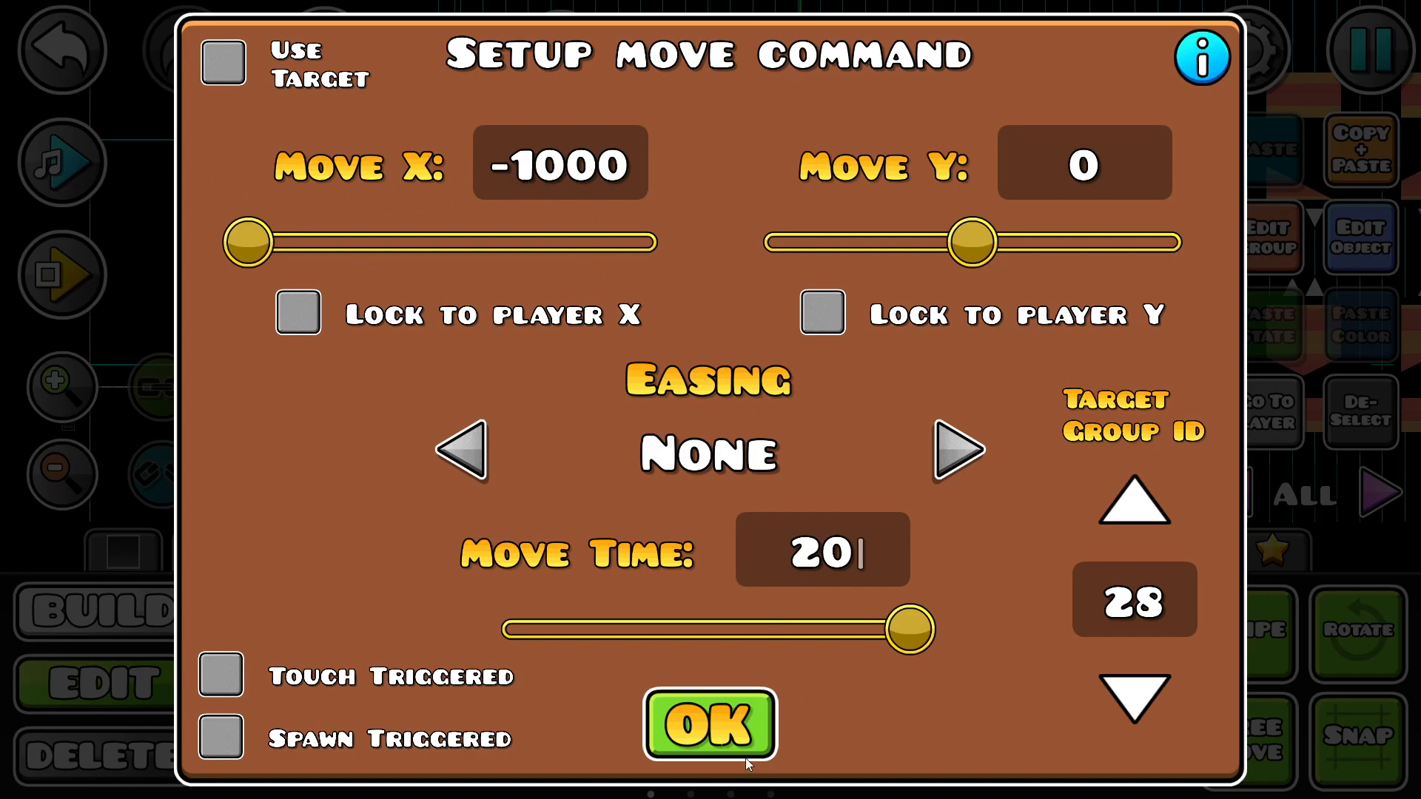
{"action": "left_click", "coordinate": [731, 738]}
{"action": "left_click_drag", "start_coordinate": [925, 254], "coordinate": [857, 289]}
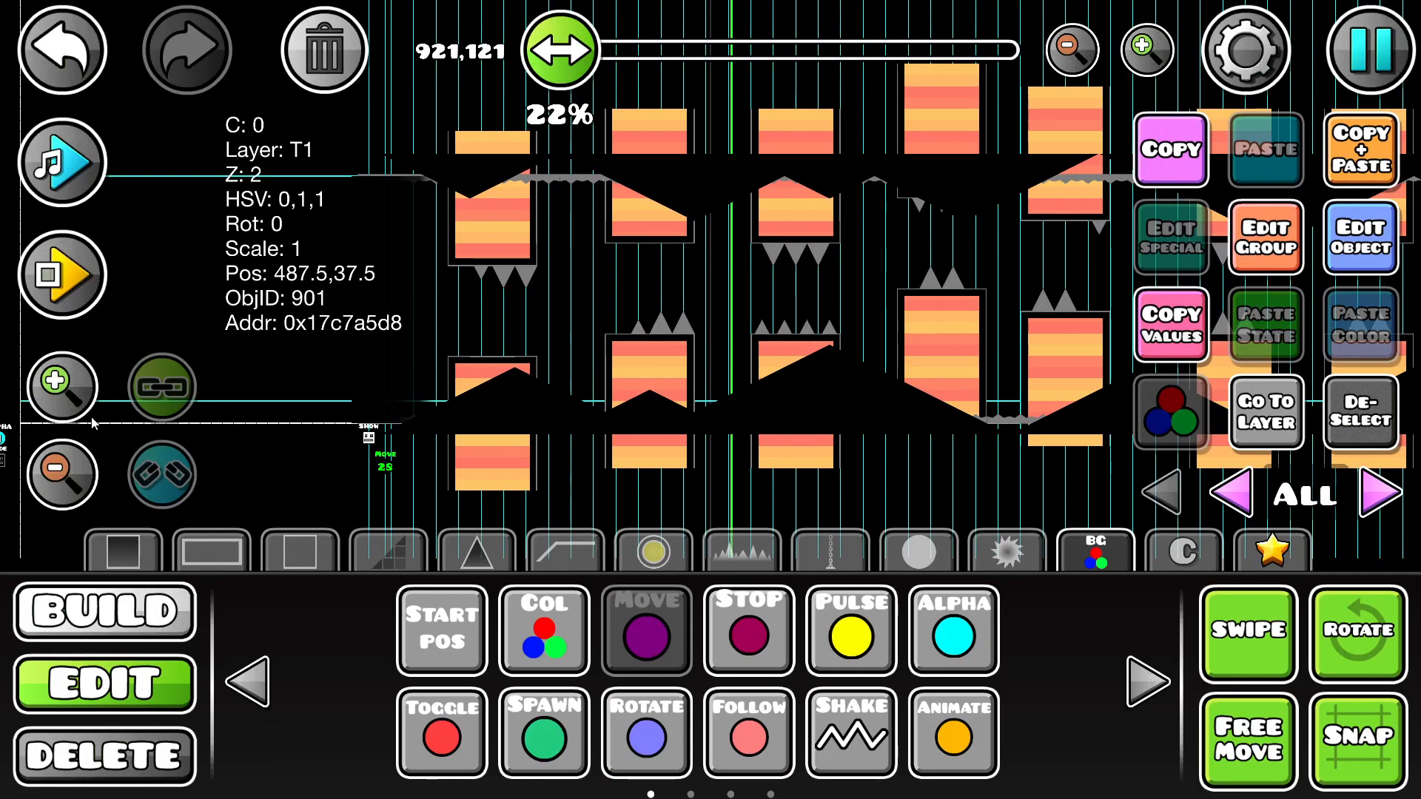
Step: Playtest the level inside the editor to watch the moving foreground terrain, and stop the test
{"action": "left_click", "coordinate": [61, 400]}
{"action": "left_click", "coordinate": [61, 400]}
{"action": "left_click", "coordinate": [61, 400]}
{"action": "left_click", "coordinate": [62, 278]}
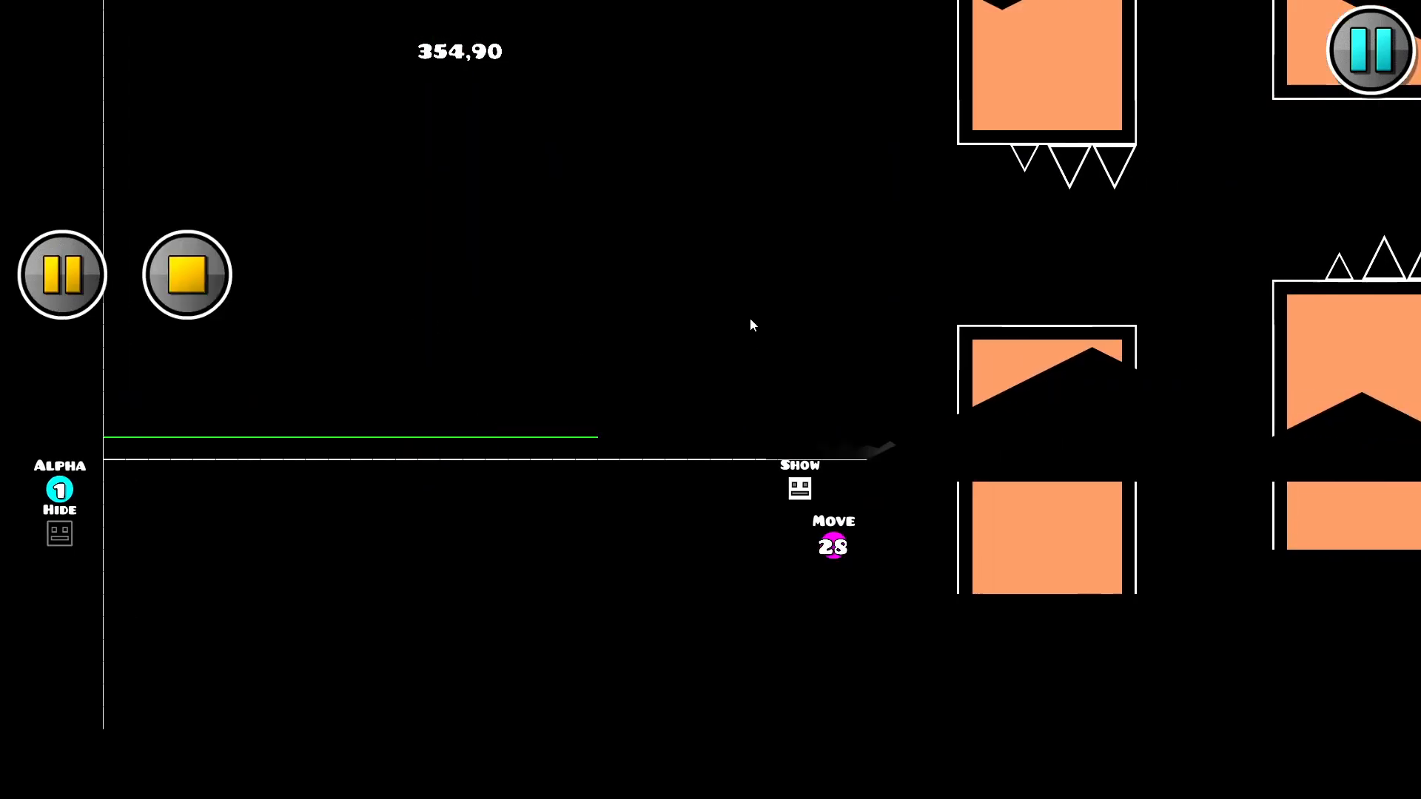
{"action": "left_click", "coordinate": [751, 320]}
{"action": "left_click", "coordinate": [750, 320]}
{"action": "left_click", "coordinate": [750, 319]}
{"action": "left_click", "coordinate": [749, 318]}
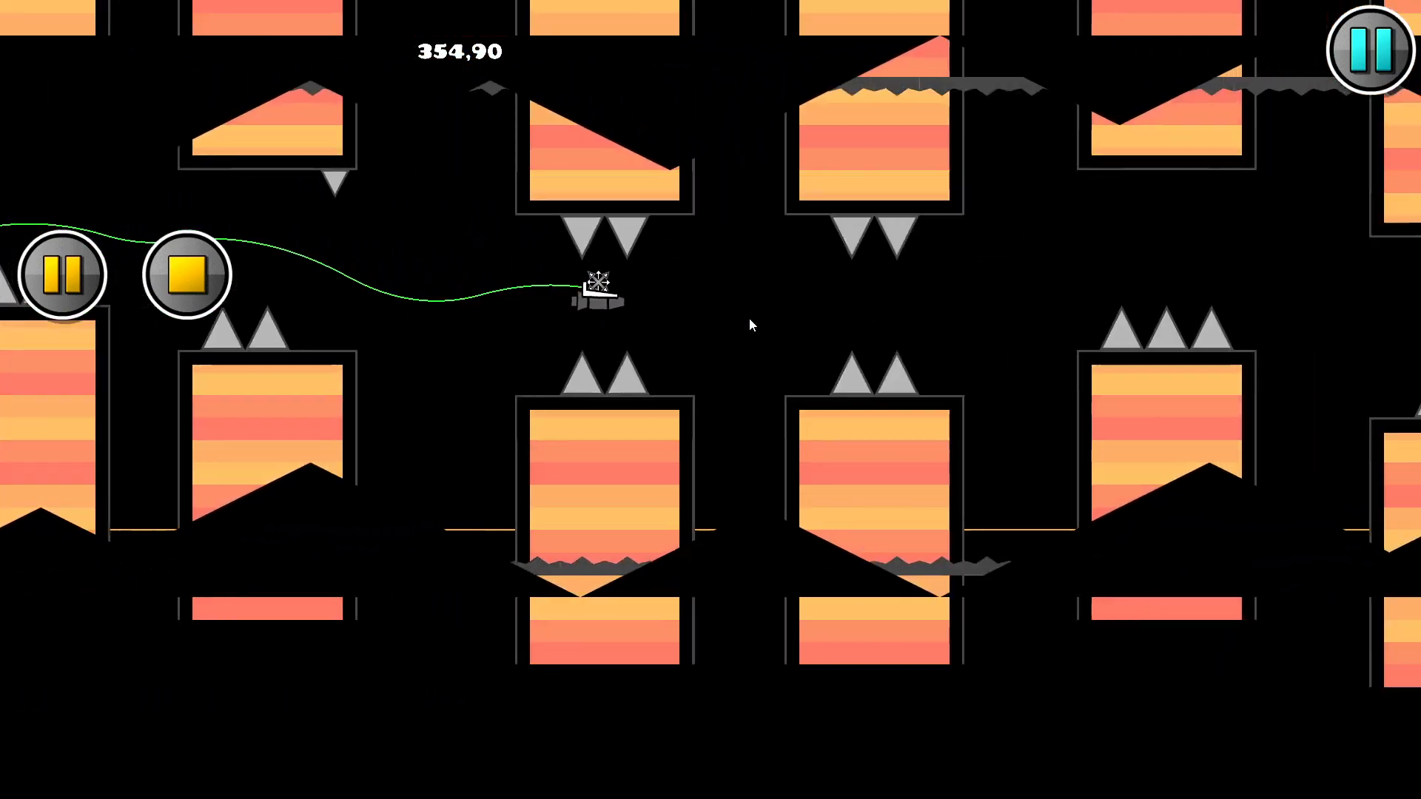
{"action": "left_click", "coordinate": [749, 318]}
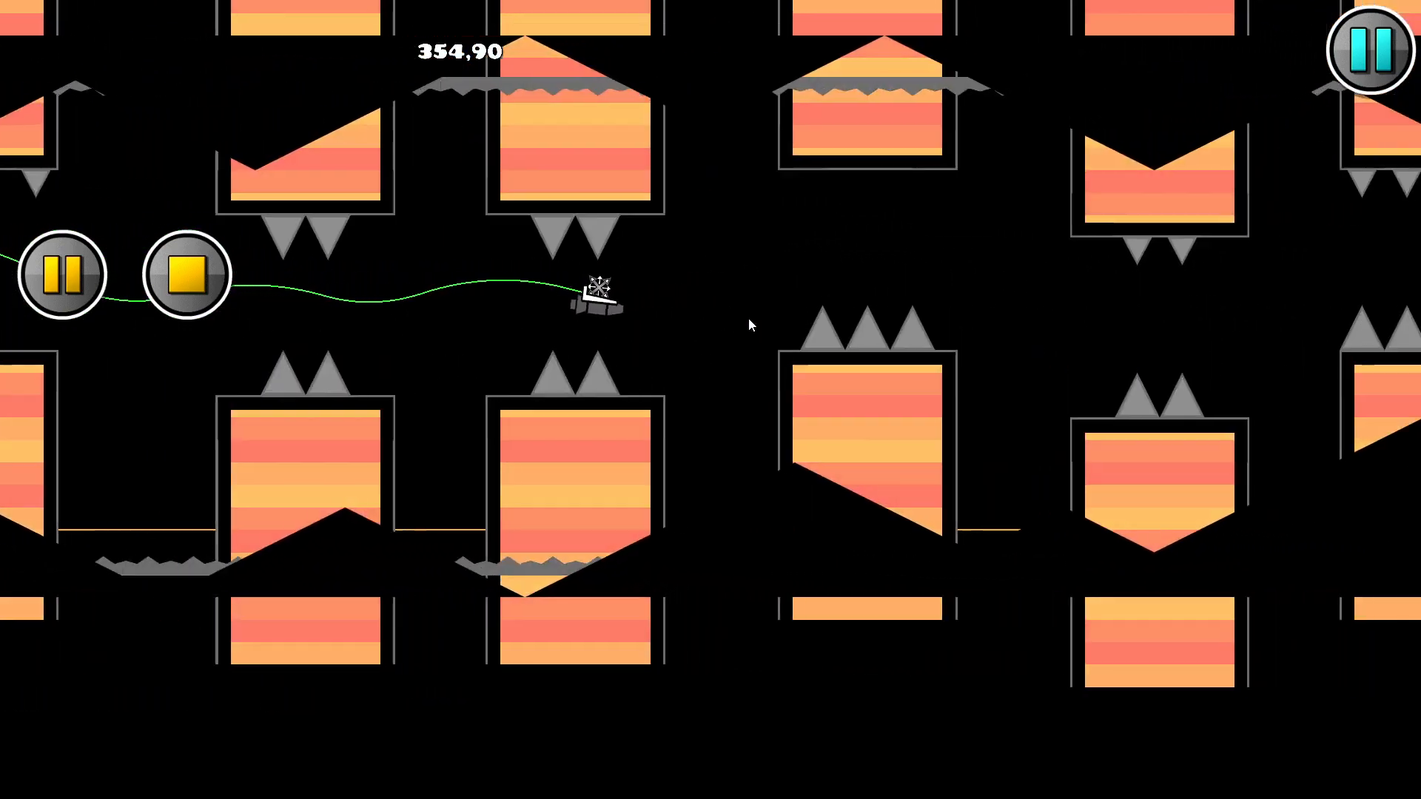
{"action": "left_click", "coordinate": [749, 318]}
{"action": "left_click", "coordinate": [749, 318]}
{"action": "left_click", "coordinate": [753, 319]}
{"action": "left_click", "coordinate": [753, 318]}
{"action": "left_click", "coordinate": [182, 295]}
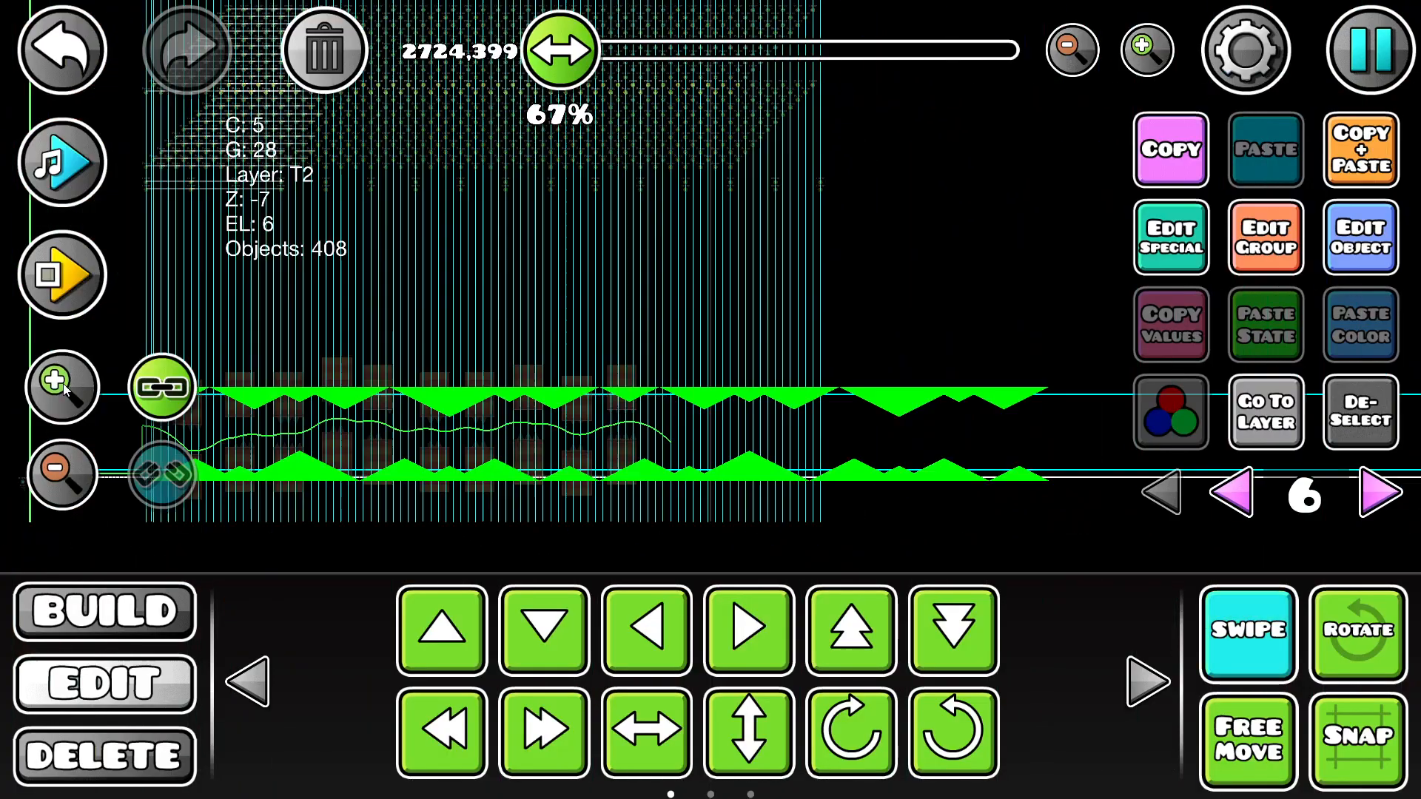
Step: Select the floor and ceiling terrain on editor layer 6 and show all editor layers
{"action": "scroll", "coordinate": [950, 566], "scroll_direction": "up", "scroll_amount": 1}
{"action": "left_click", "coordinate": [1270, 622]}
{"action": "left_click_drag", "start_coordinate": [750, 400], "coordinate": [1101, 279]}
{"action": "left_click_drag", "start_coordinate": [703, 415], "coordinate": [1062, 419]}
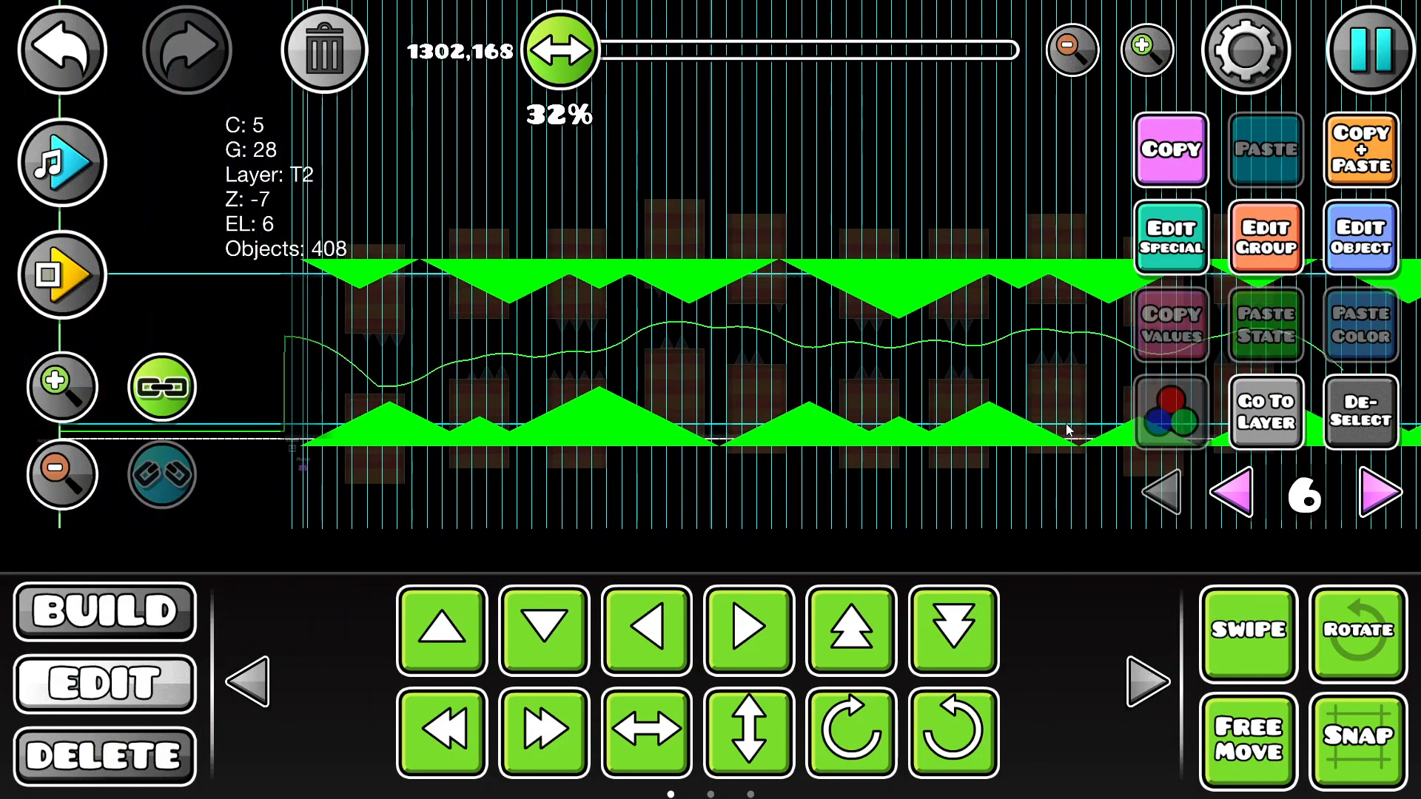
{"action": "left_click", "coordinate": [1156, 494]}
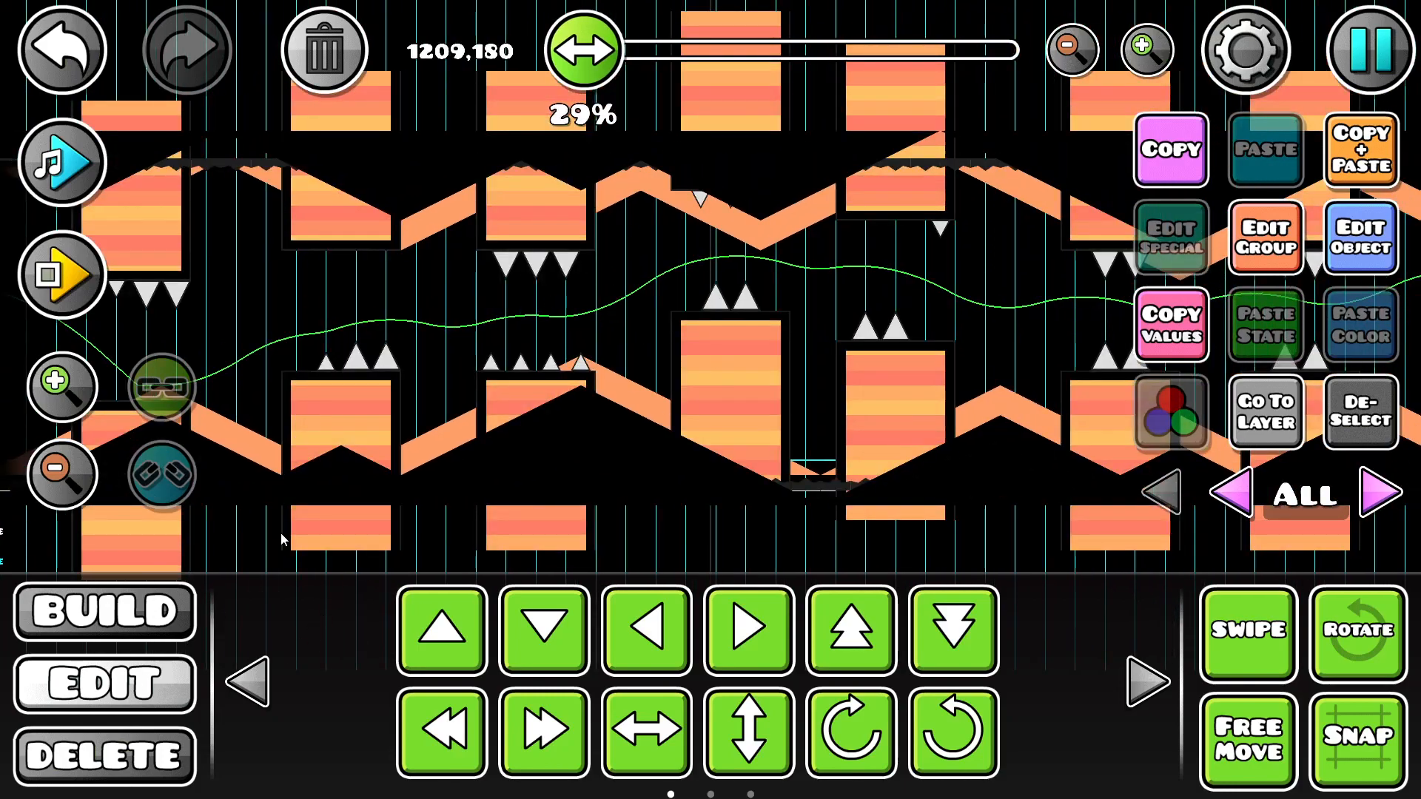
Step: Select a filler block in the black terrain and examine the layered terrain back to the Move triggers
{"action": "left_click", "coordinate": [427, 474]}
{"action": "left_click", "coordinate": [438, 472]}
{"action": "left_click", "coordinate": [440, 480]}
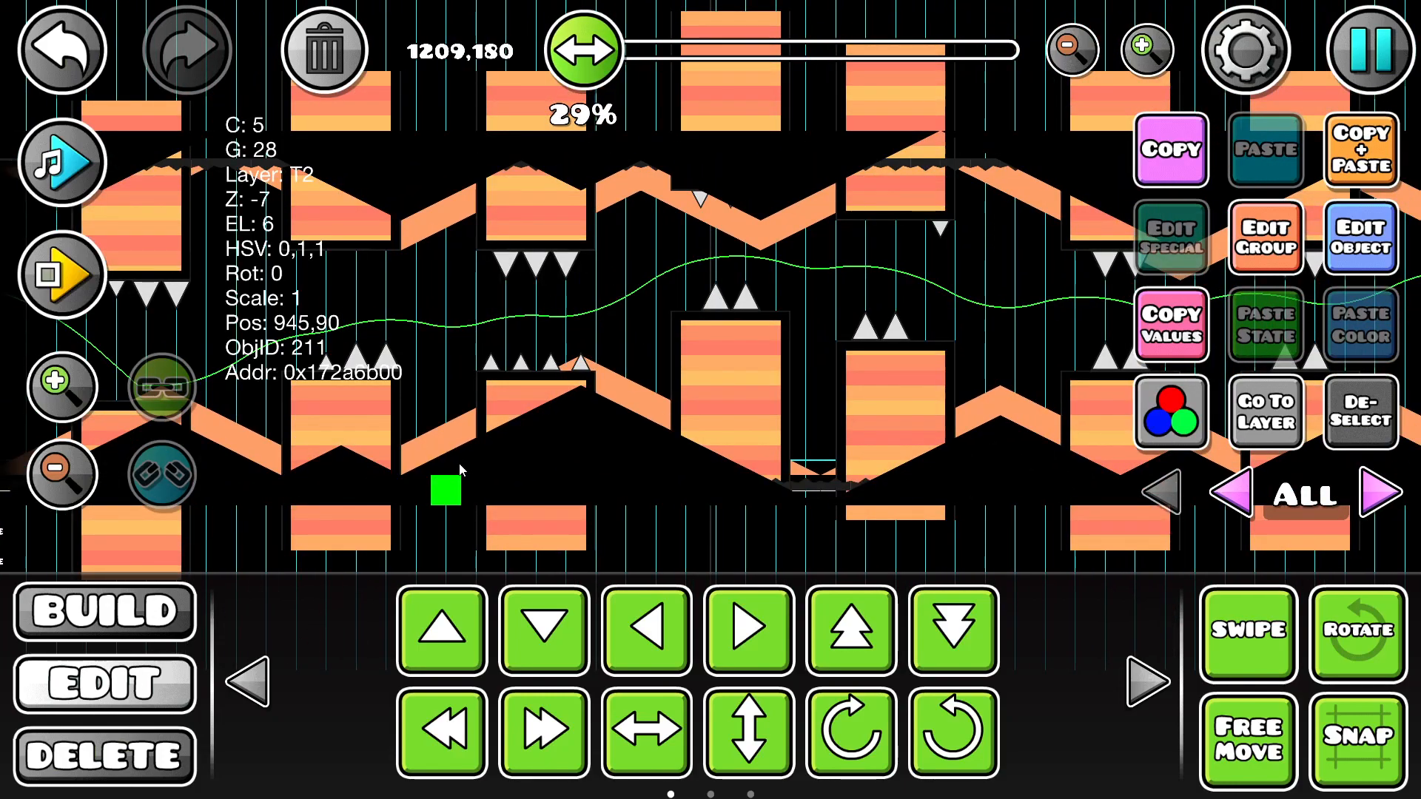
{"action": "left_click_drag", "start_coordinate": [481, 509], "coordinate": [496, 532]}
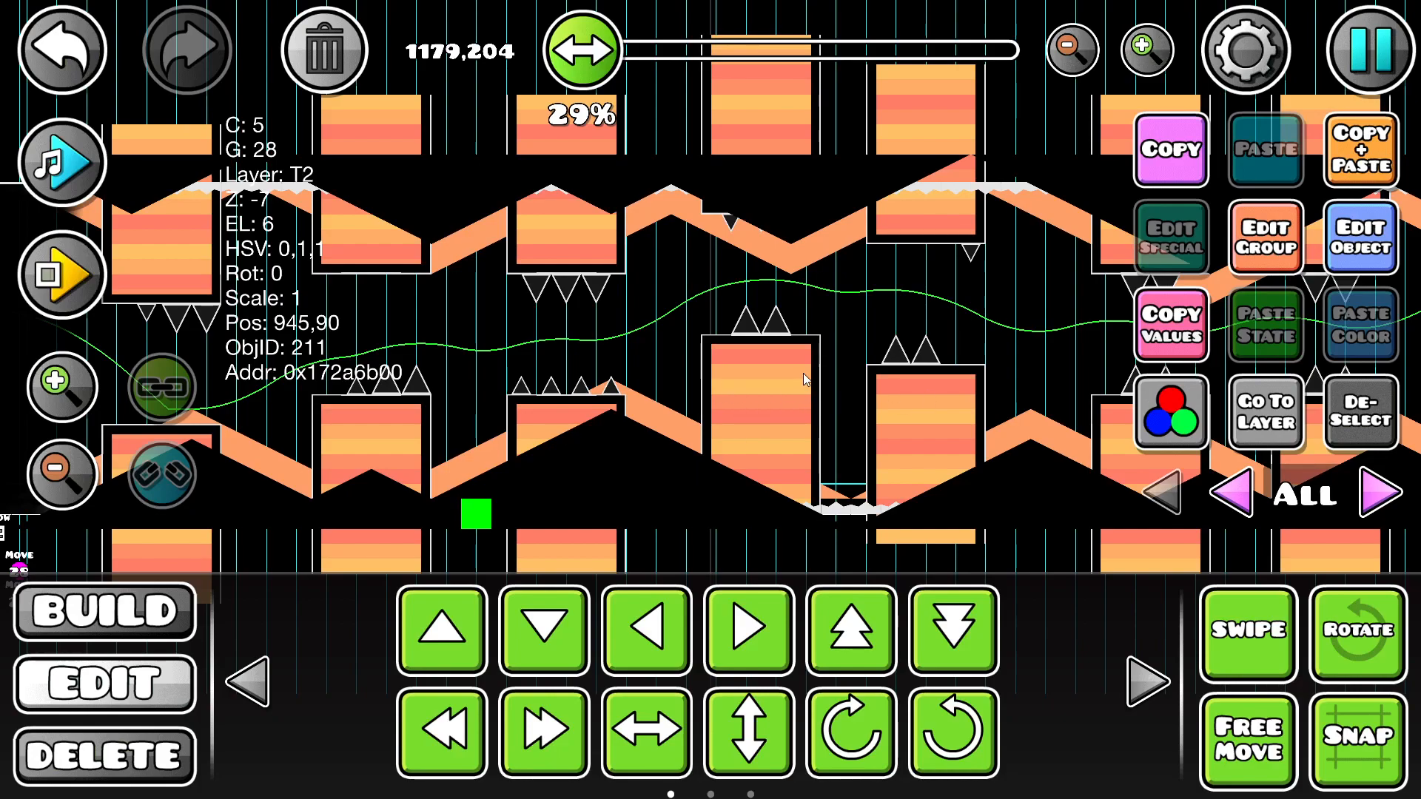
{"action": "left_click_drag", "start_coordinate": [637, 365], "coordinate": [954, 285]}
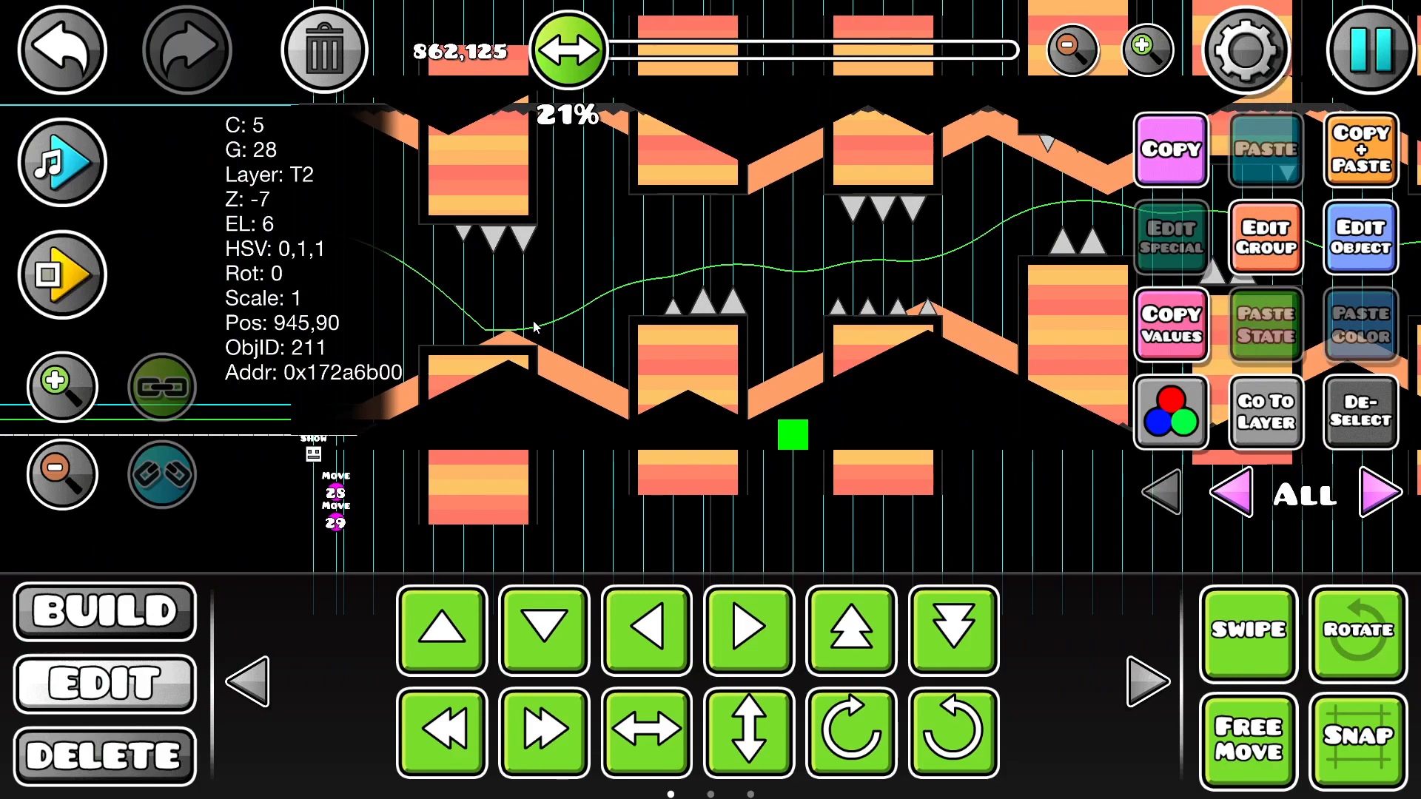
{"action": "left_click_drag", "start_coordinate": [540, 324], "coordinate": [731, 277]}
{"action": "left_click_drag", "start_coordinate": [584, 482], "coordinate": [428, 505]}
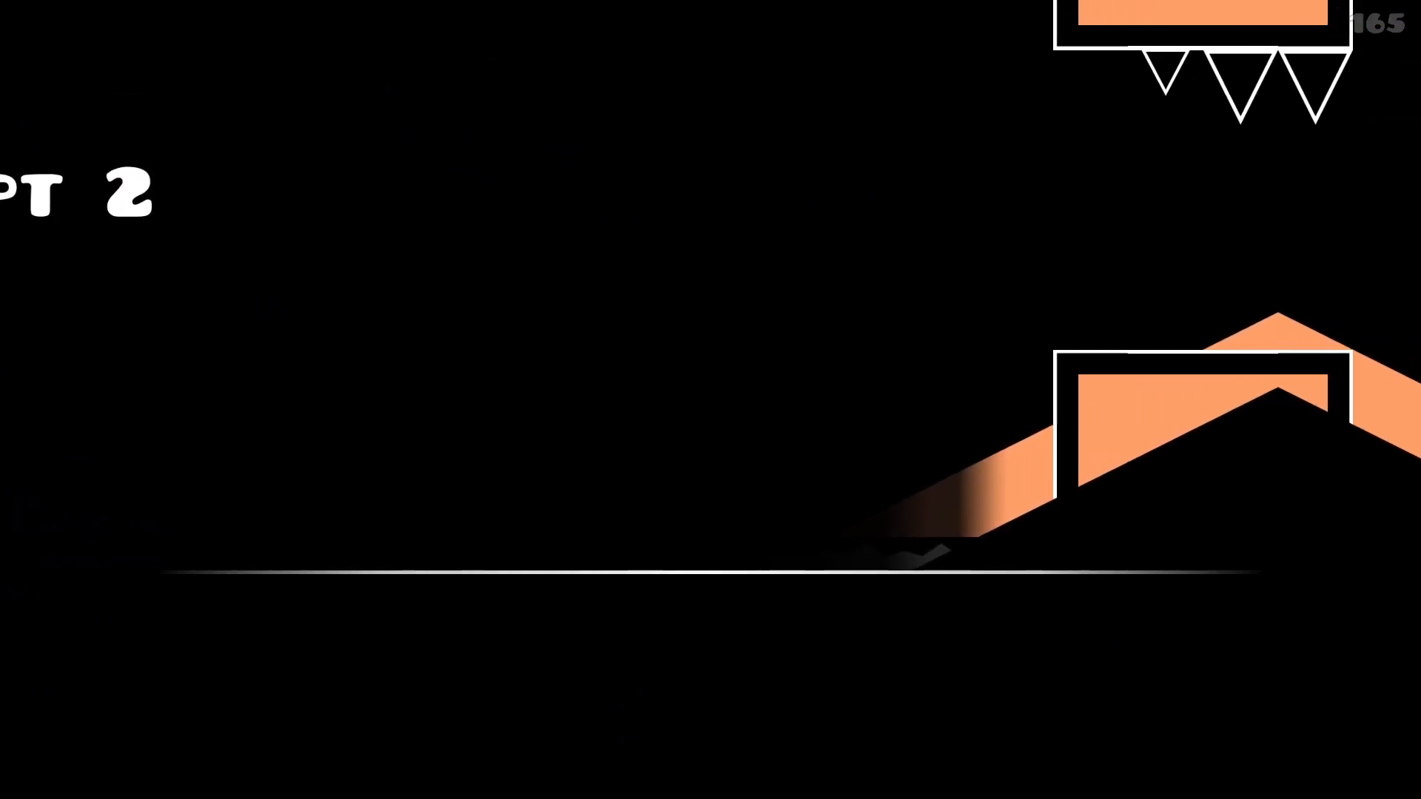
Step: Playtest the level with both the black and orange moving terrain layers and pause the run
{"action": "key", "text": "space"}
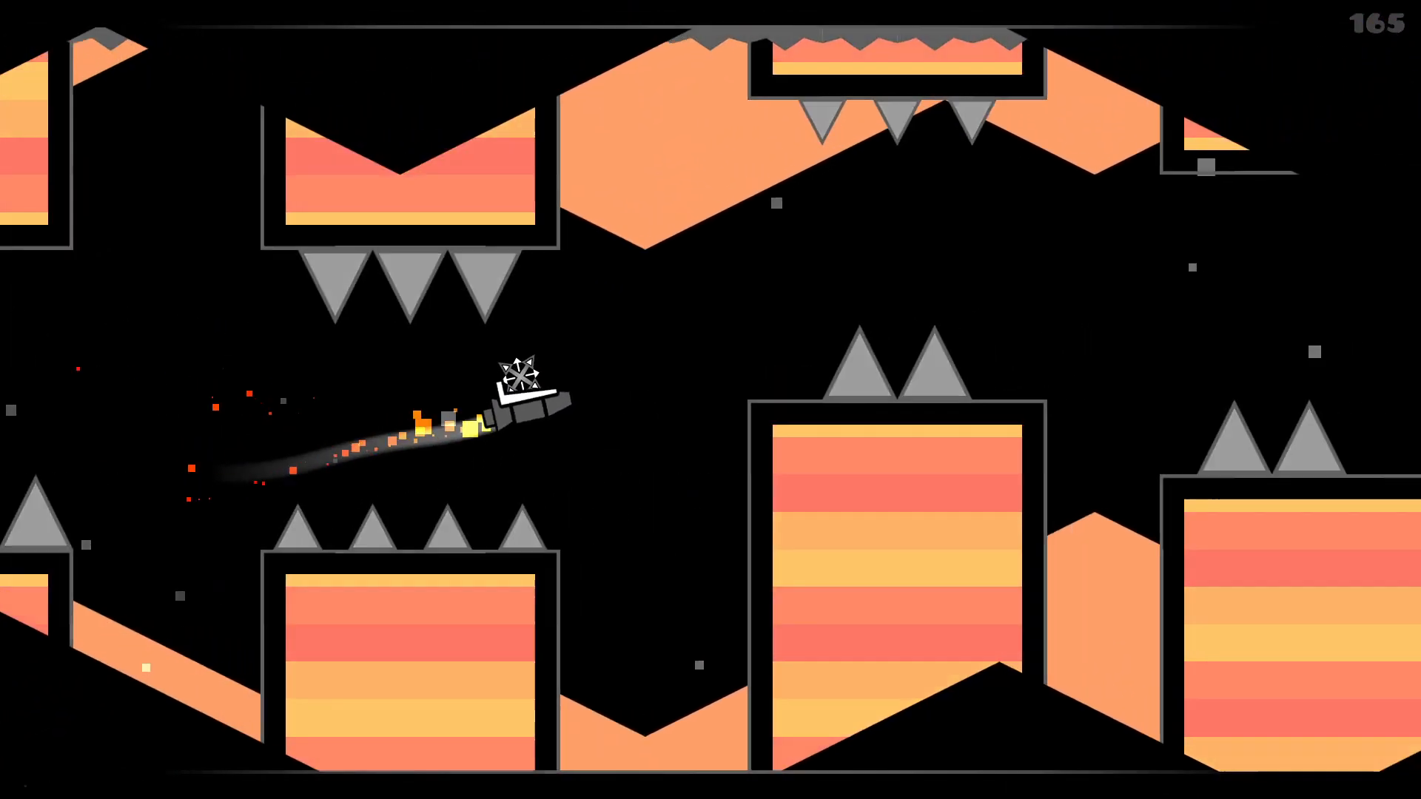
{"action": "key", "text": "space"}
{"action": "key", "text": "space"}
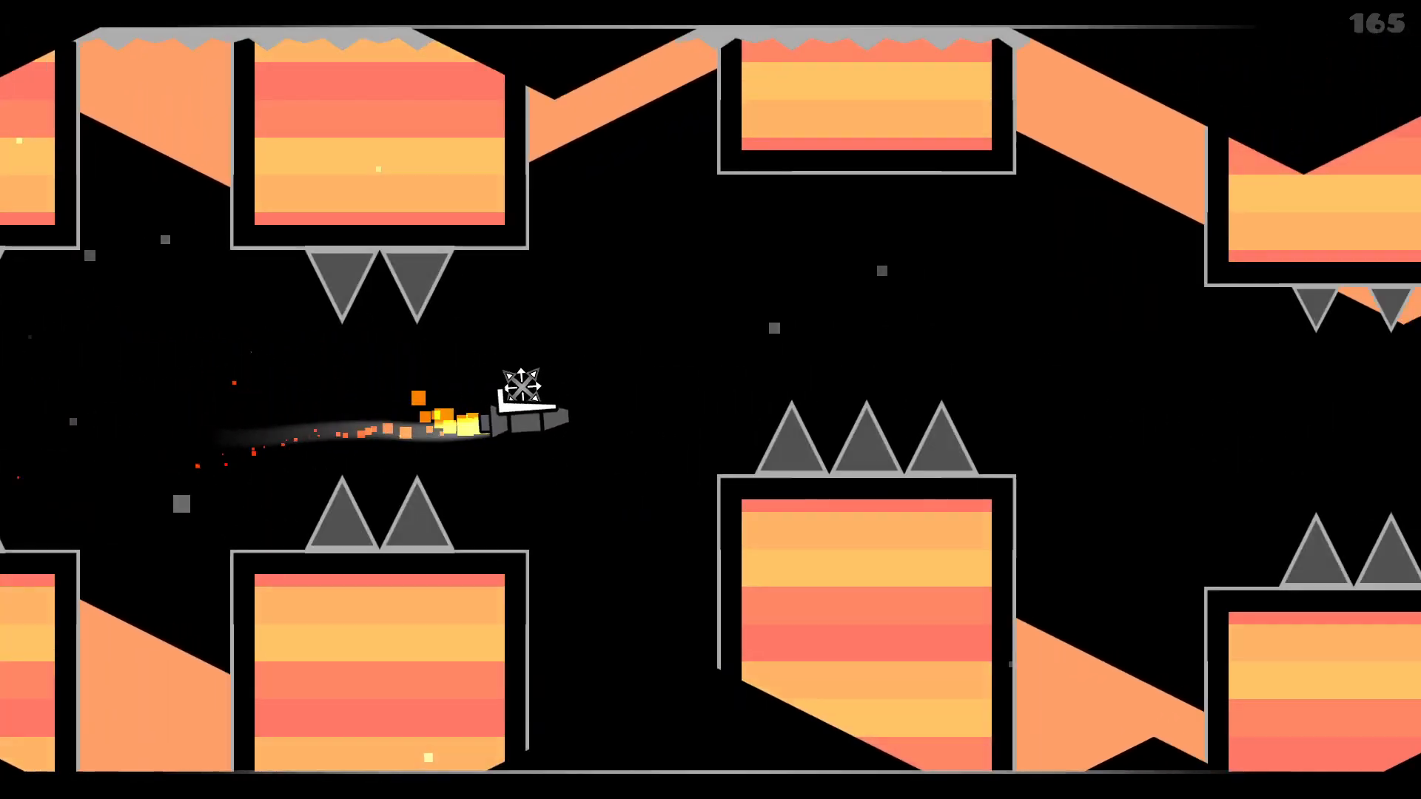
{"action": "key", "text": "space"}
{"action": "key", "text": "space"}
{"action": "key", "text": "Escape"}
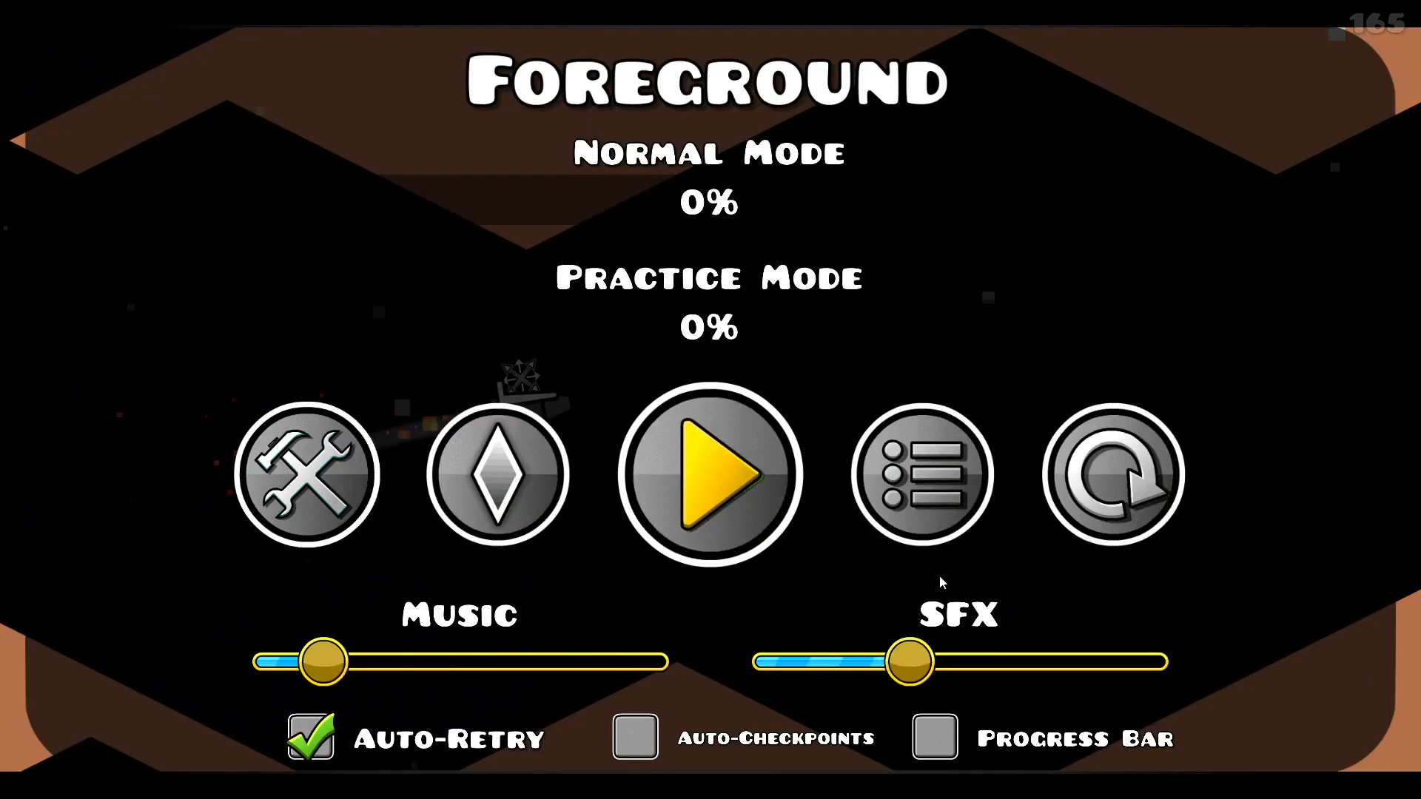